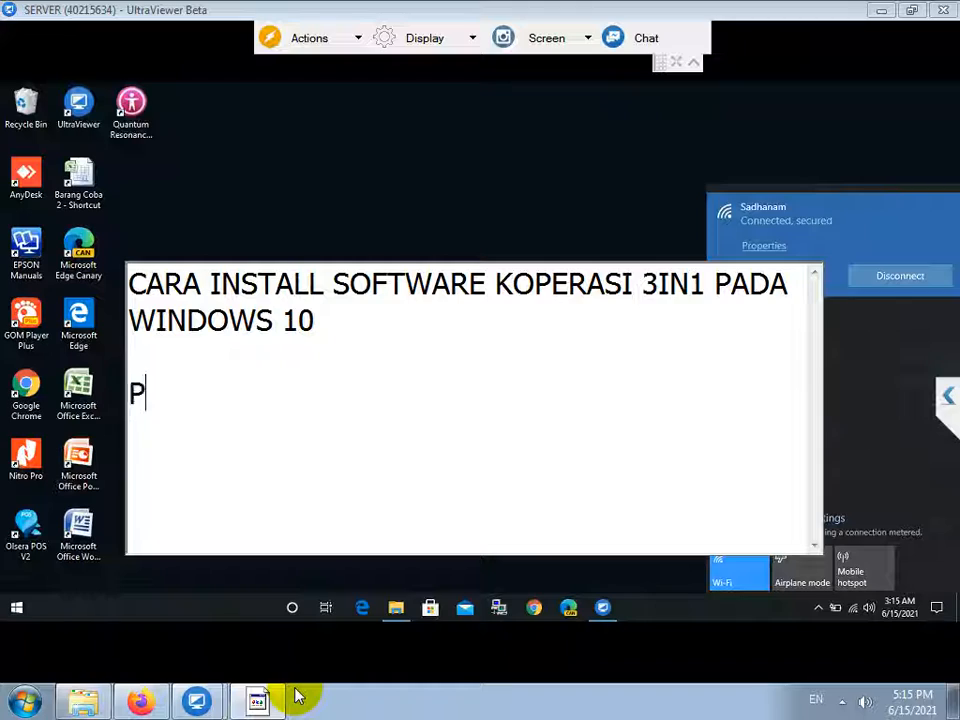
Add the Notepad line 'PERTAMA CEK APAKAH SUDAH PERNAH DIINSTALL MYSQL SEBELUMNYA', then minimise Notepad.
text(APA)
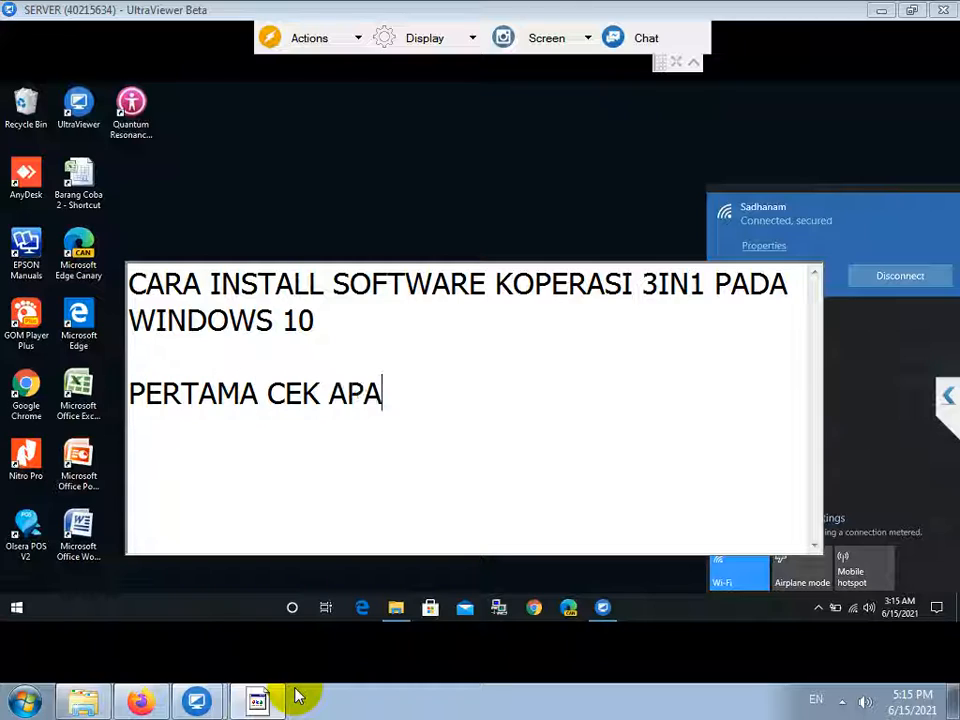
text(KAH SUDAH PERNAH )
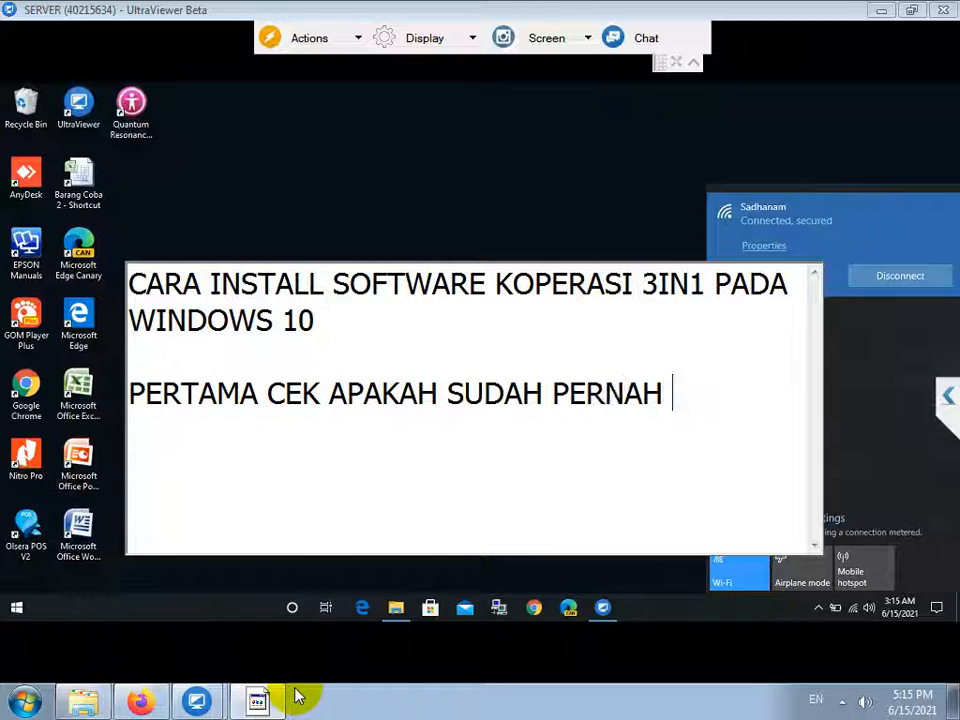
text(DIINSTALL MYSQ)
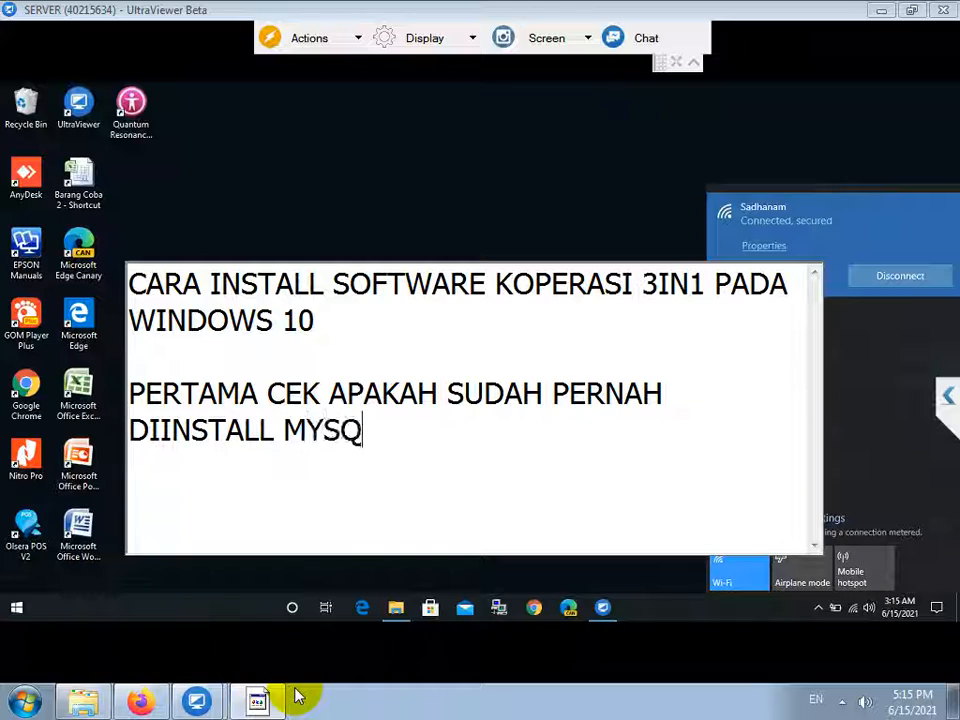
text(L SEBELUMNYA)
key(Return)
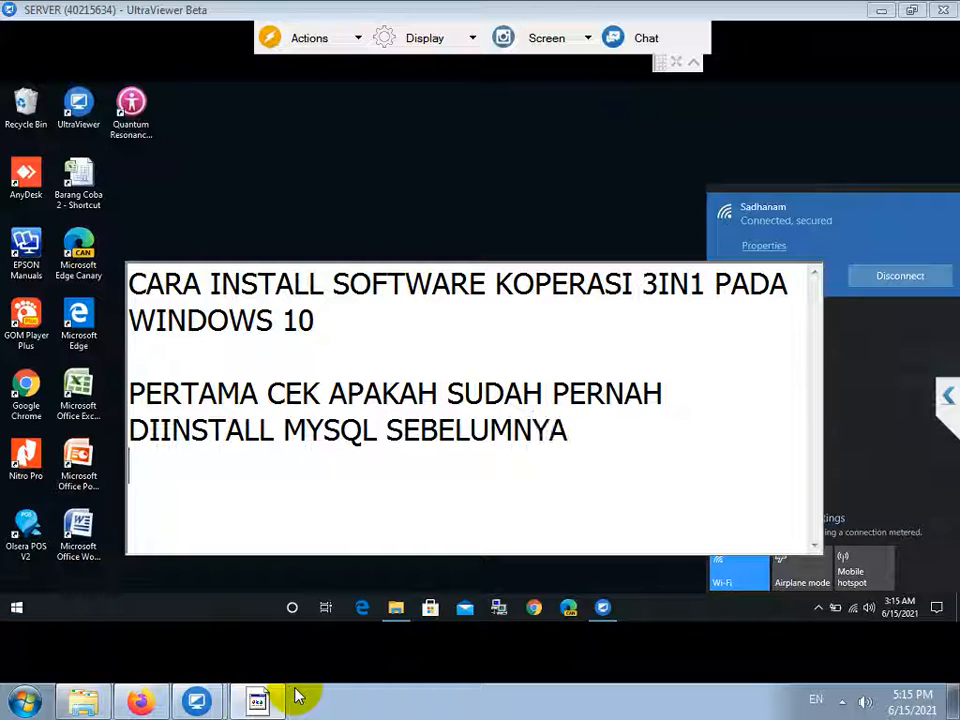
click(18, 607)
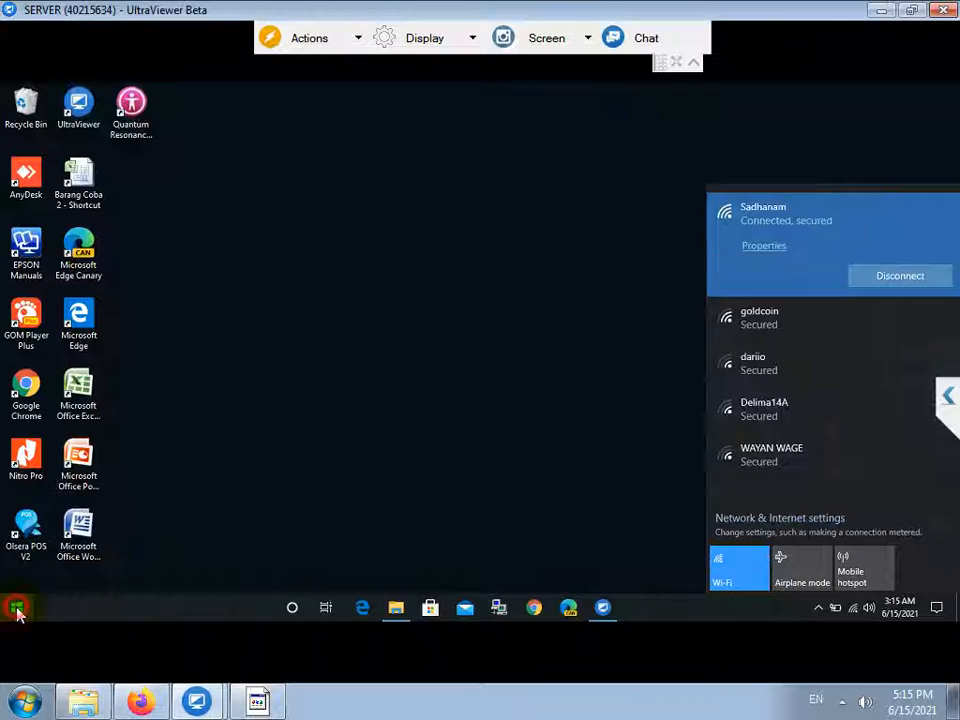
Start the MySQL Server Instance Config Wizard from the remote Start menu's MySQL folder.
click(26, 612)
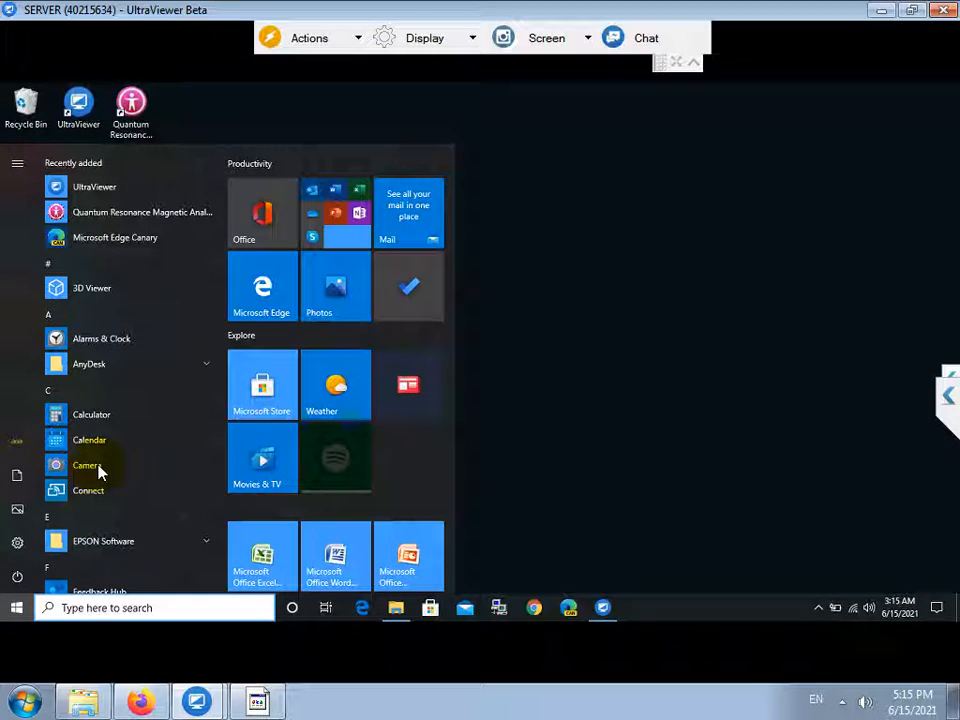
scroll(98, 470, down, 5)
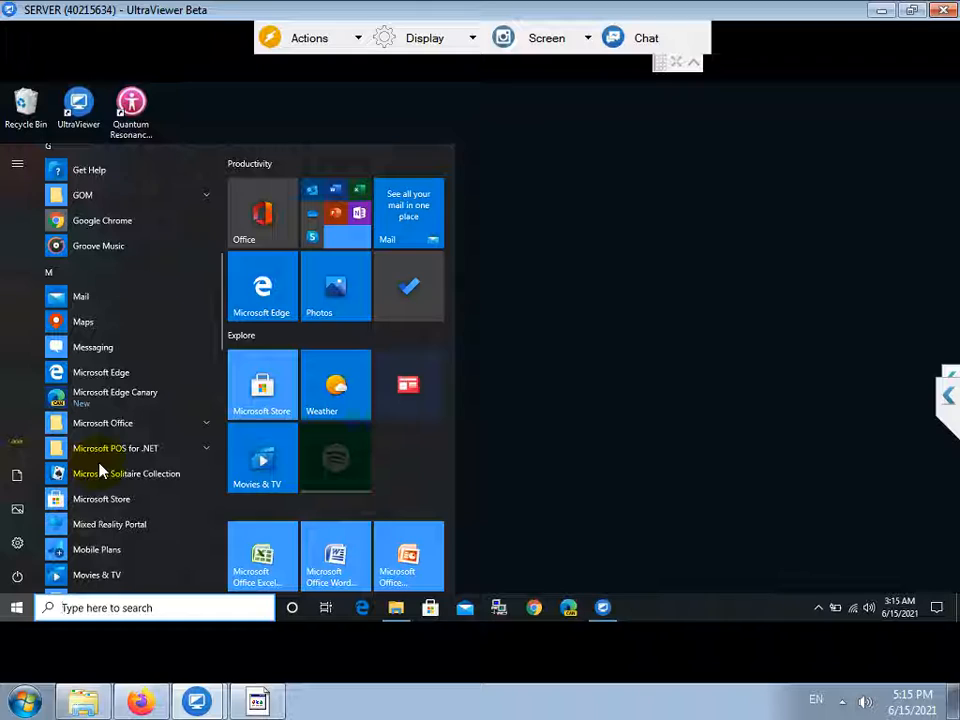
scroll(101, 468, down, 2)
click(104, 467)
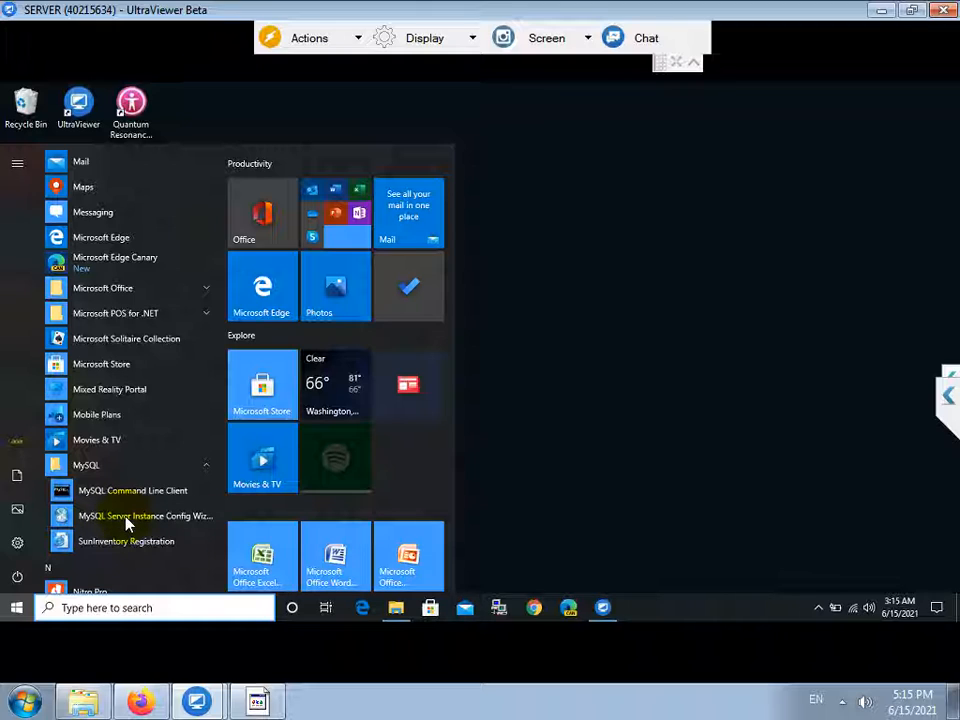
click(127, 522)
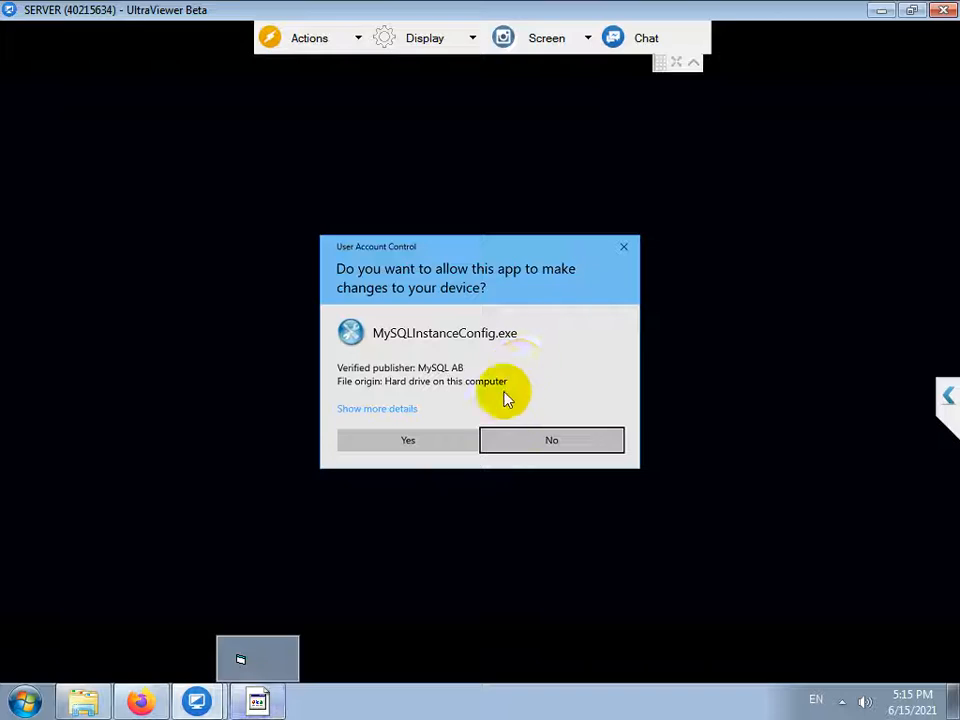
Approve the wizard's UAC prompt and pass its Welcome page, then begin the note 'SUDAH DIINSTALL MYSQL'.
click(420, 443)
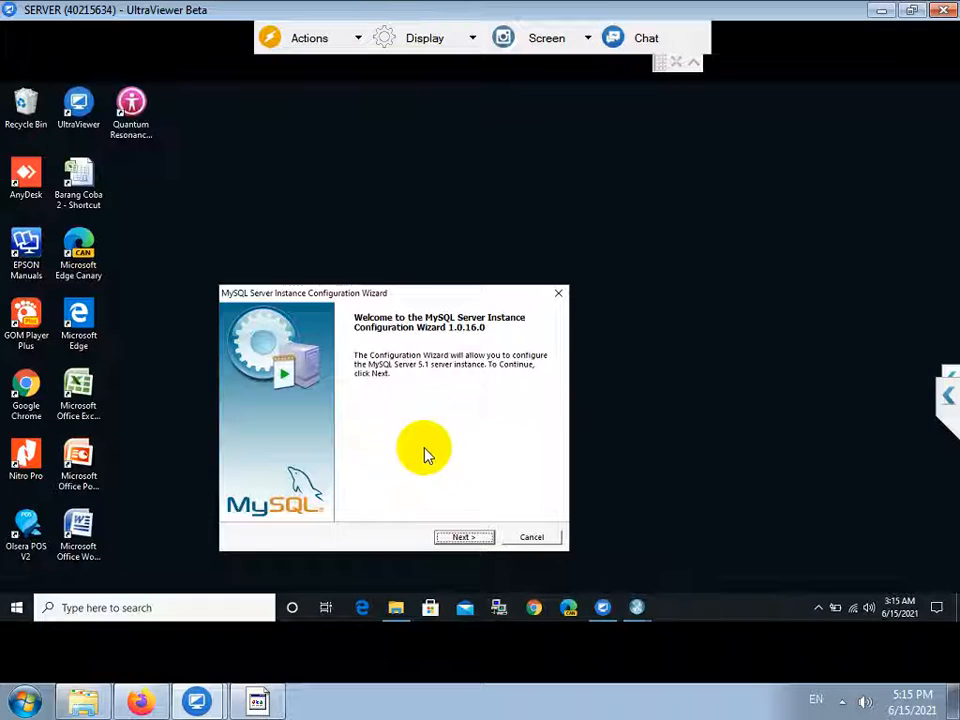
click(462, 537)
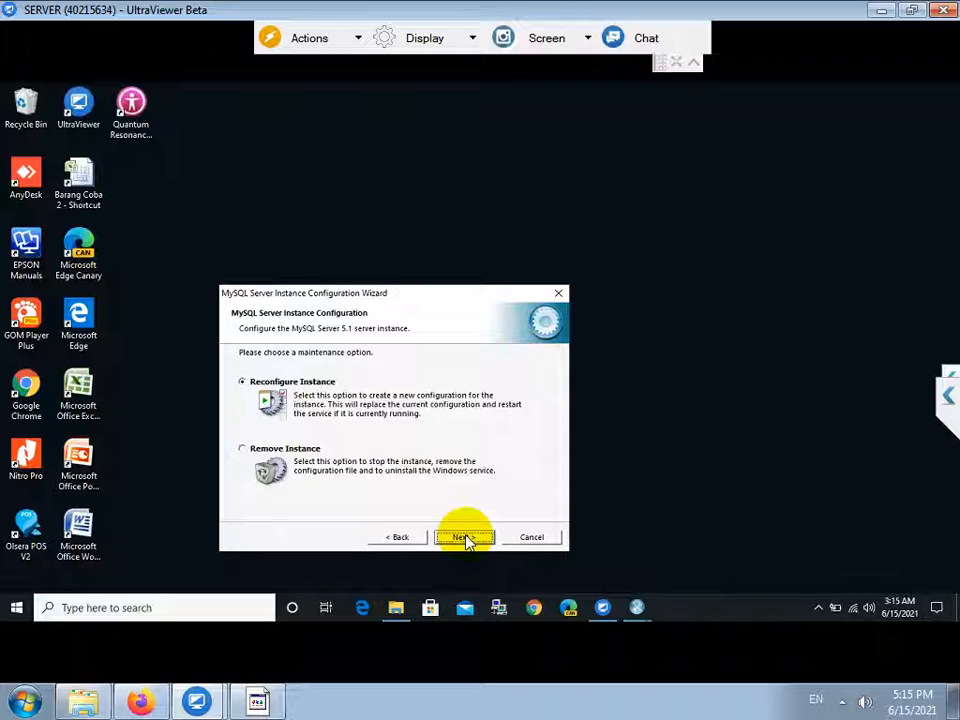
click(258, 700)
text(SUDAH DIINSTALL MYSQL)
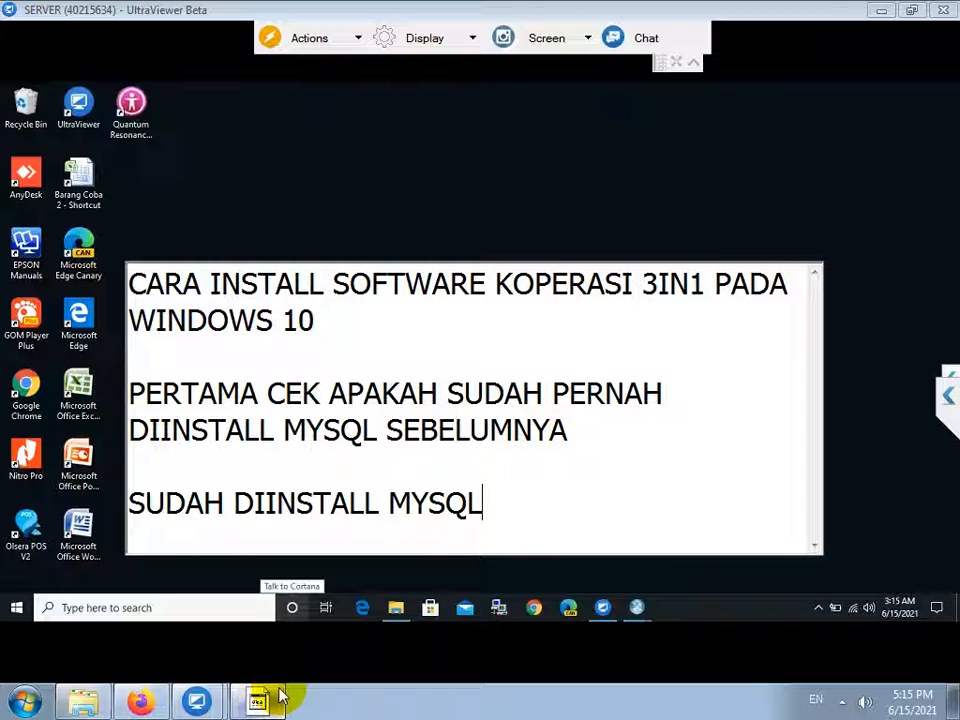
text(, SERK)
Finish the note with 'SERKARANG COBA INSTALL MYSQL GUI TOOLS NYA DAN COBA LOGIN' and return to UltraViewer.
key(BackSpace)
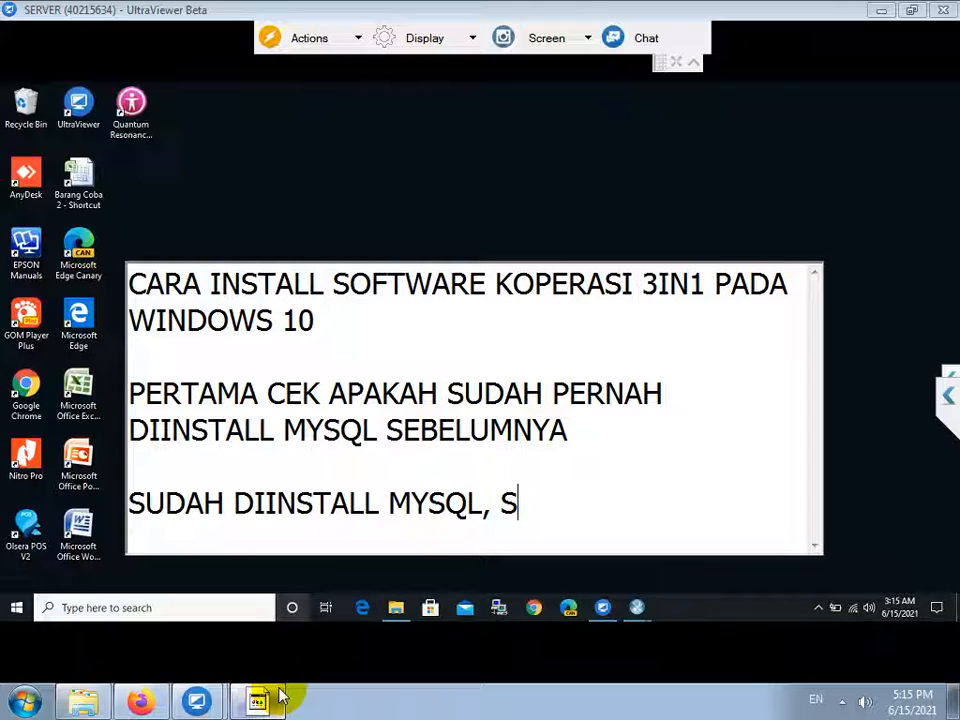
text(ERKARANG COB)
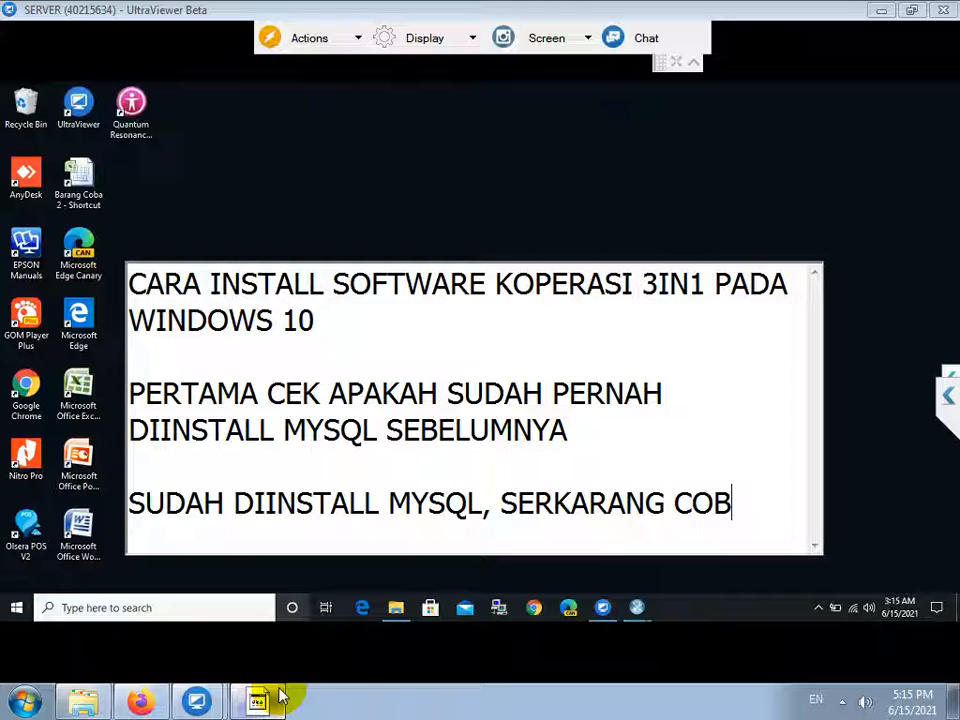
text(A INSTALL MYS)
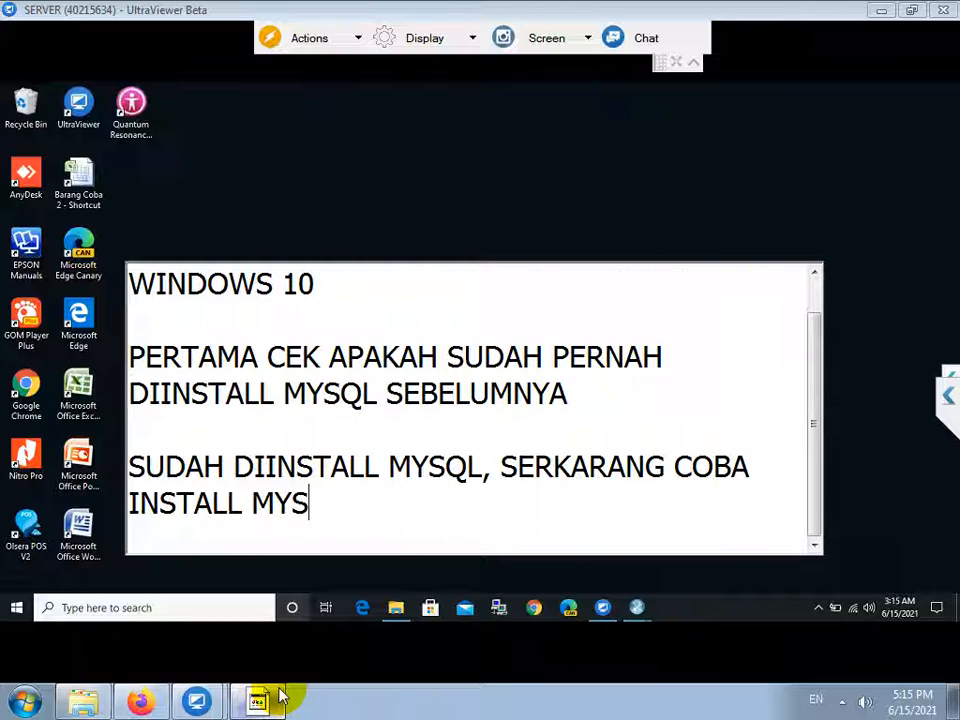
text(QL GUI TOOLS)
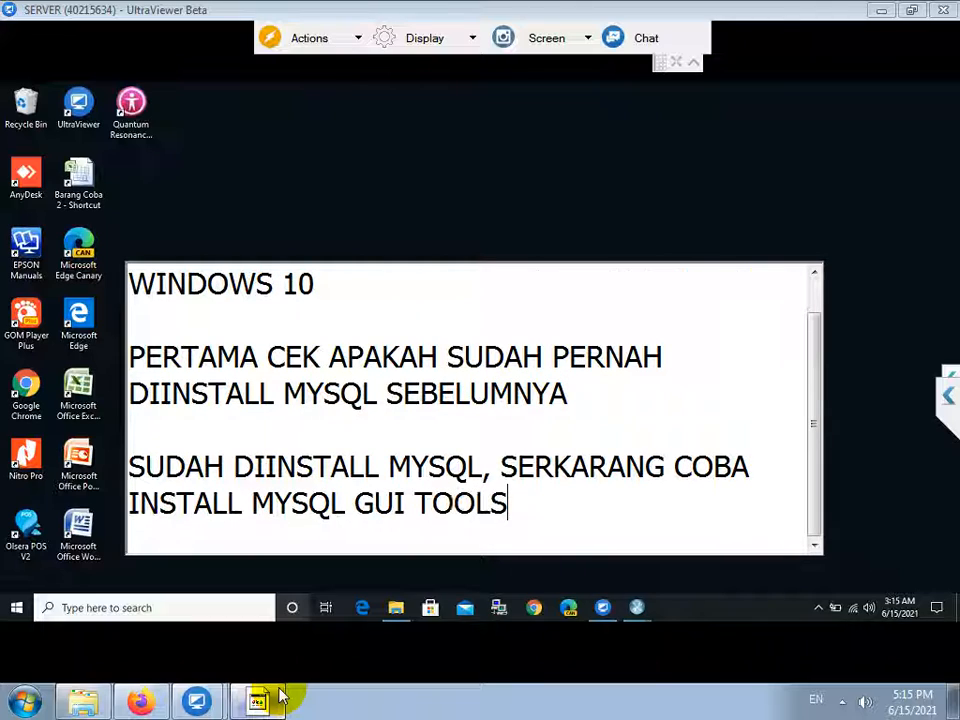
text( NYA DAN COB)
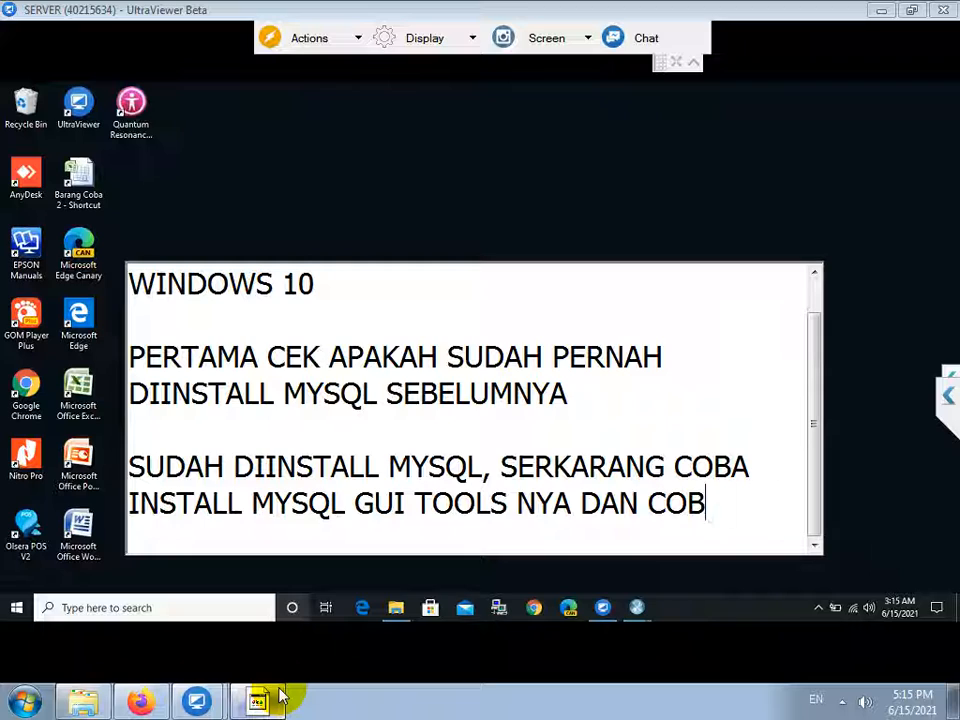
text(A LOGIN)
key(Return)
key(Return)
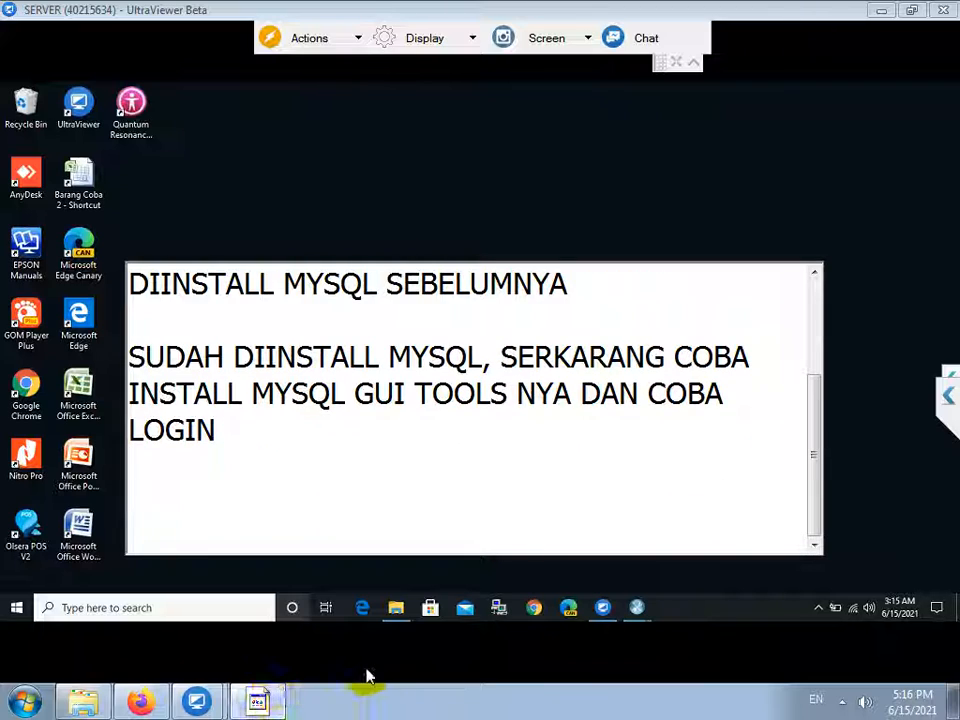
click(398, 611)
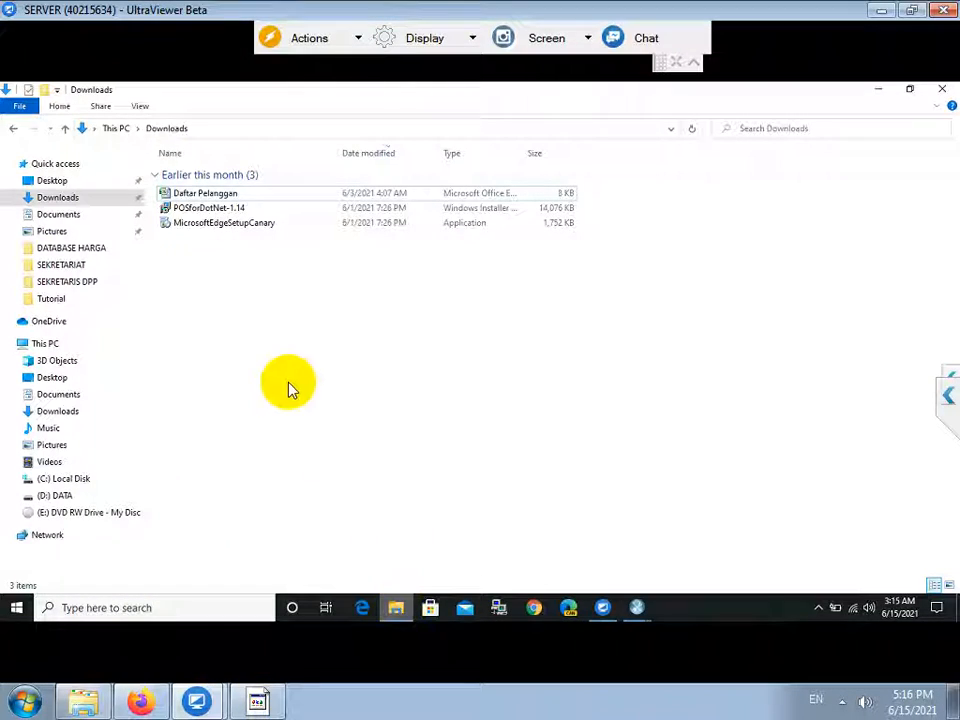
Open the mysql folder on DVD drive E: and select mysql-gui-tools-5.0-r12-win32.
click(70, 514)
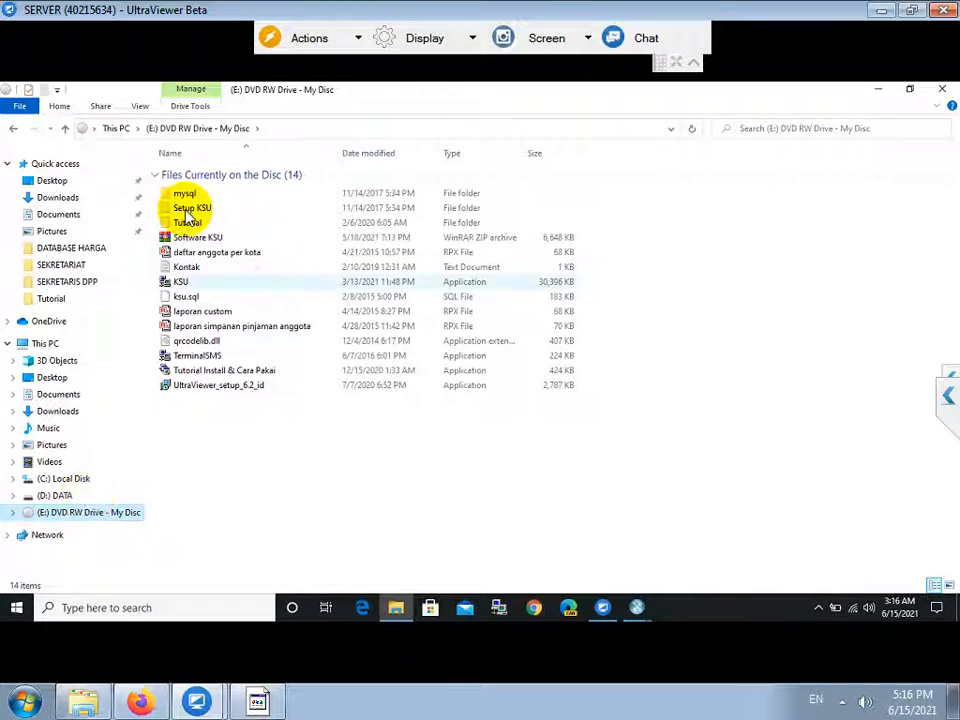
click(182, 195)
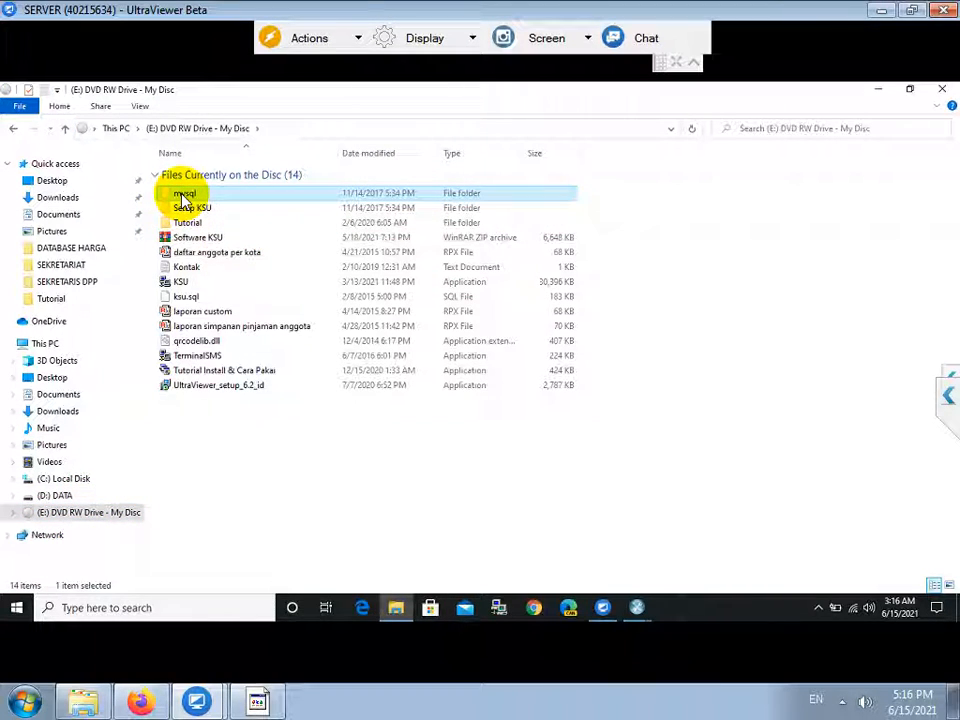
double_click(183, 195)
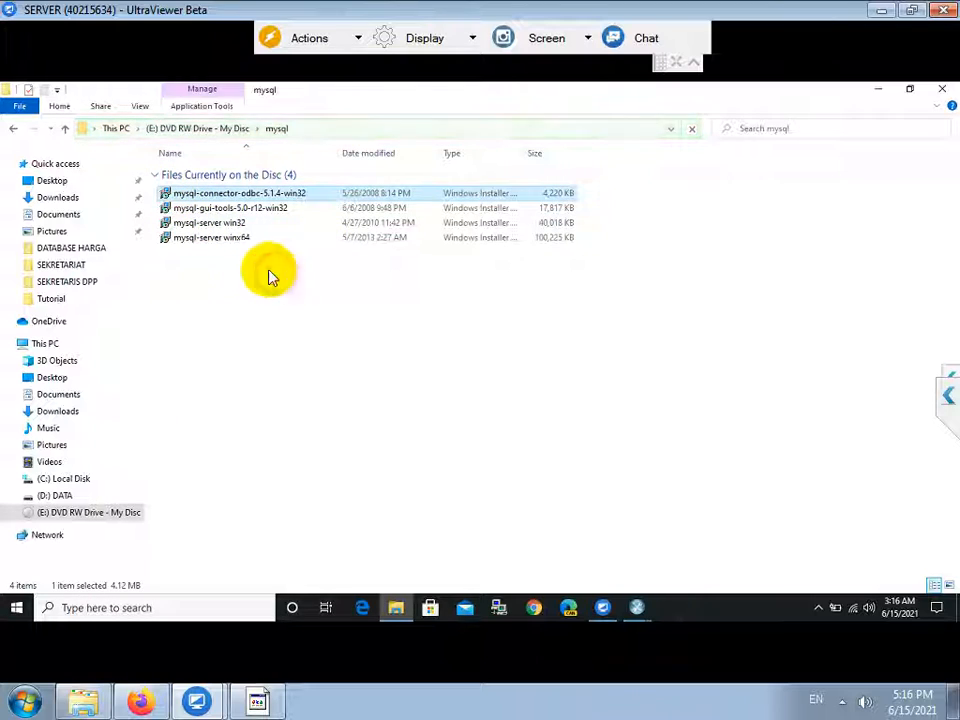
click(248, 212)
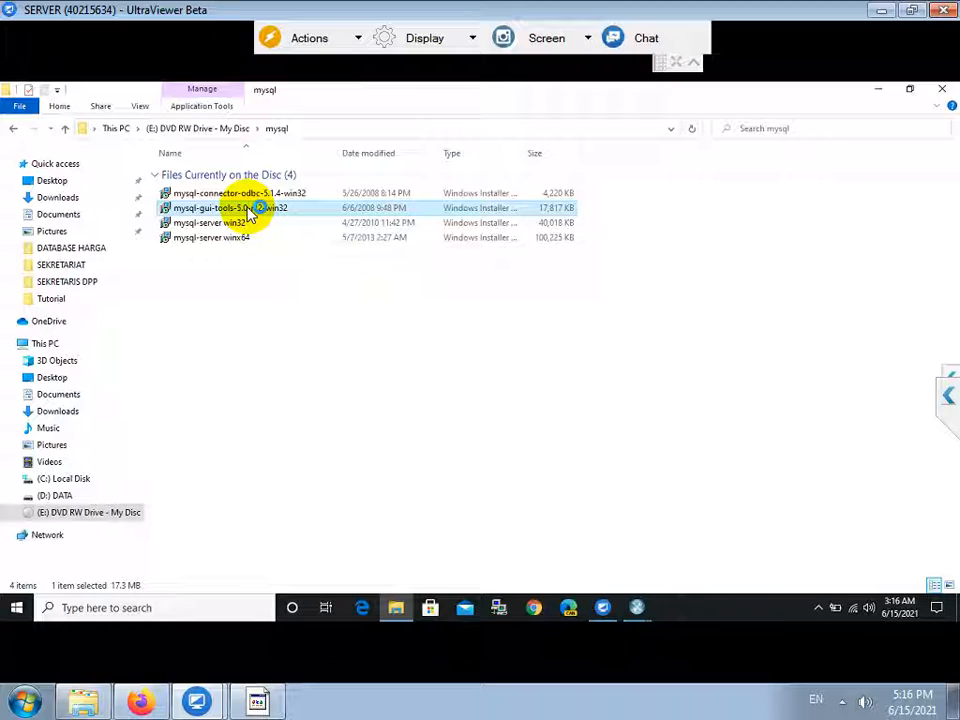
Run the mysql-gui-tools-5.0-r12-win32 installer and accept its license agreement.
double_click(250, 213)
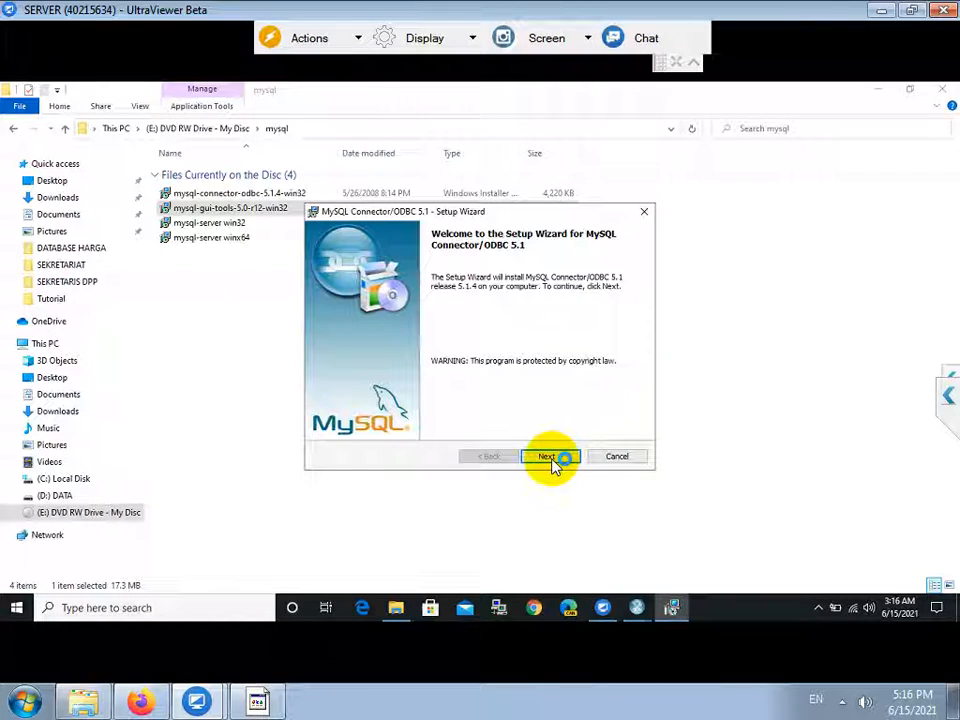
click(548, 458)
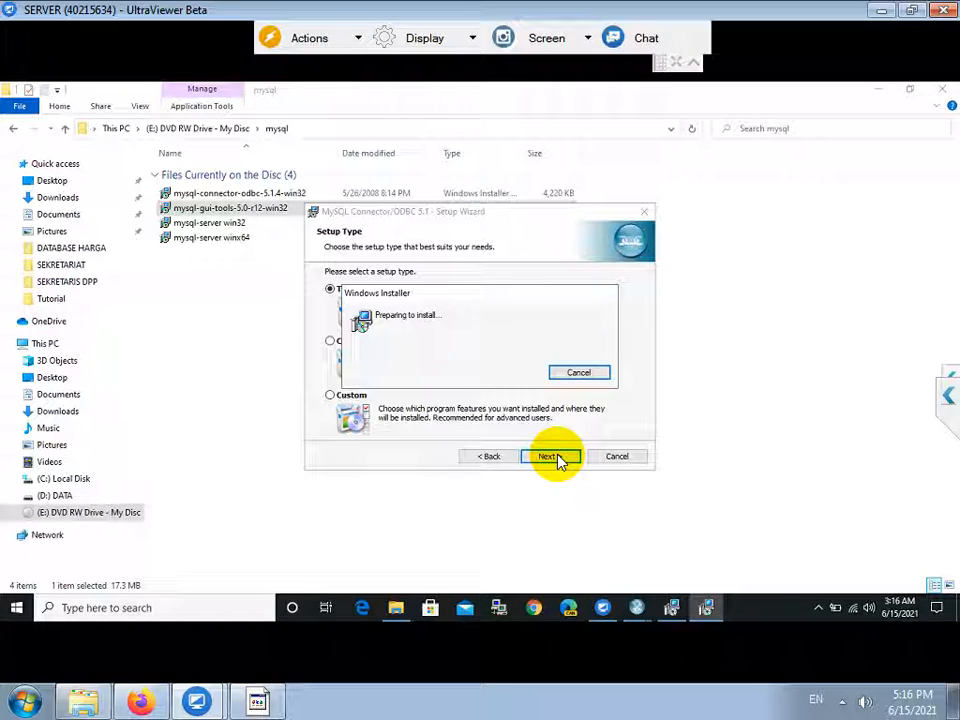
click(549, 456)
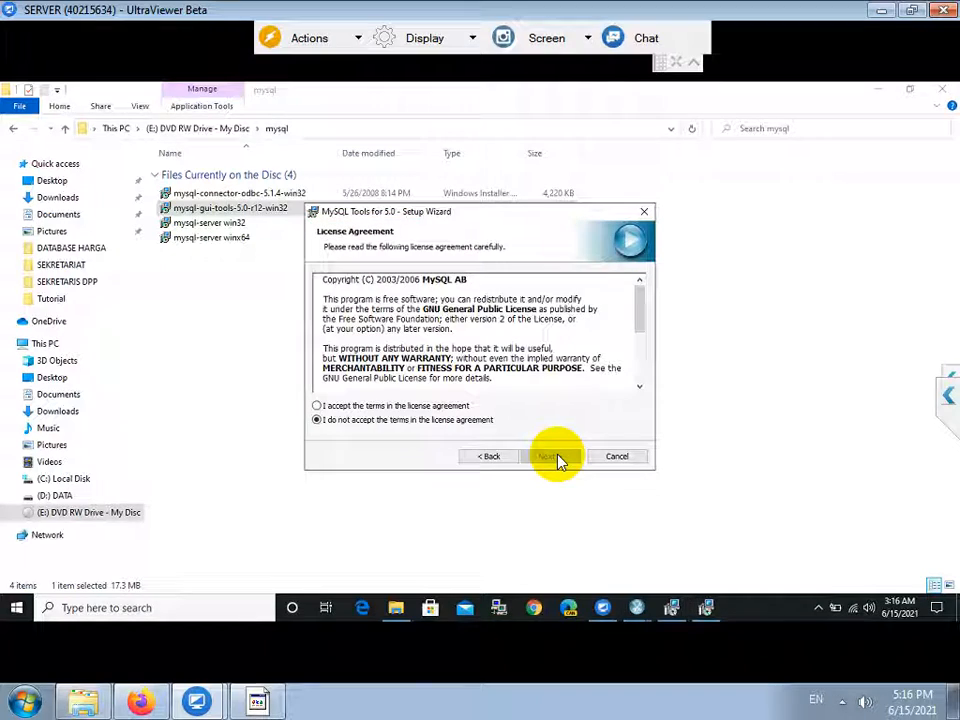
click(320, 407)
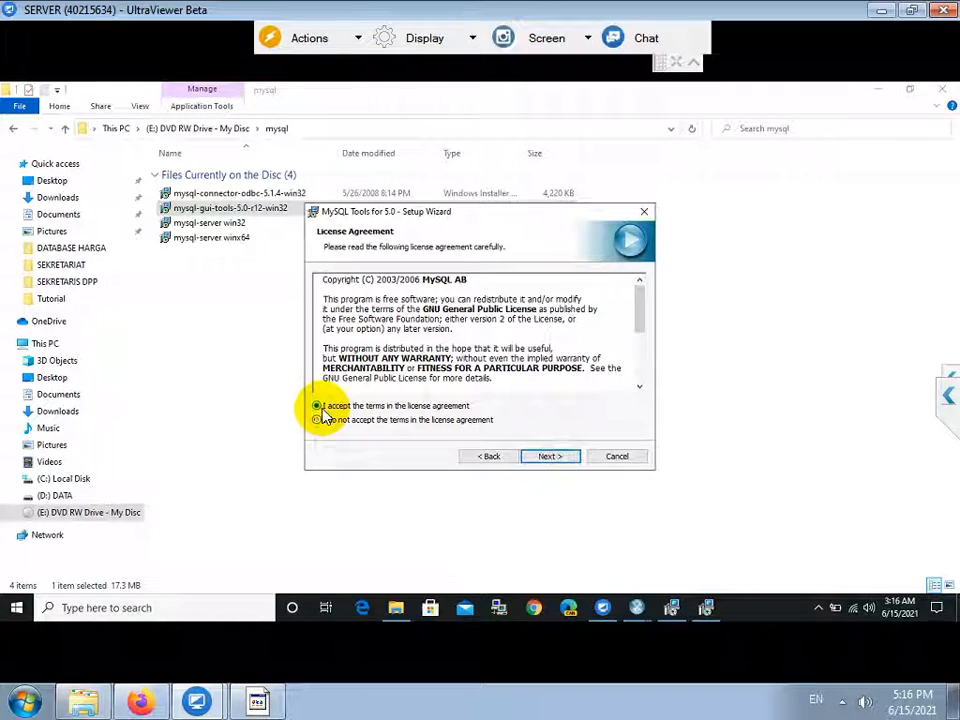
click(549, 456)
Install to the default folder with the Complete setup type, approving UAC, and finish.
click(549, 456)
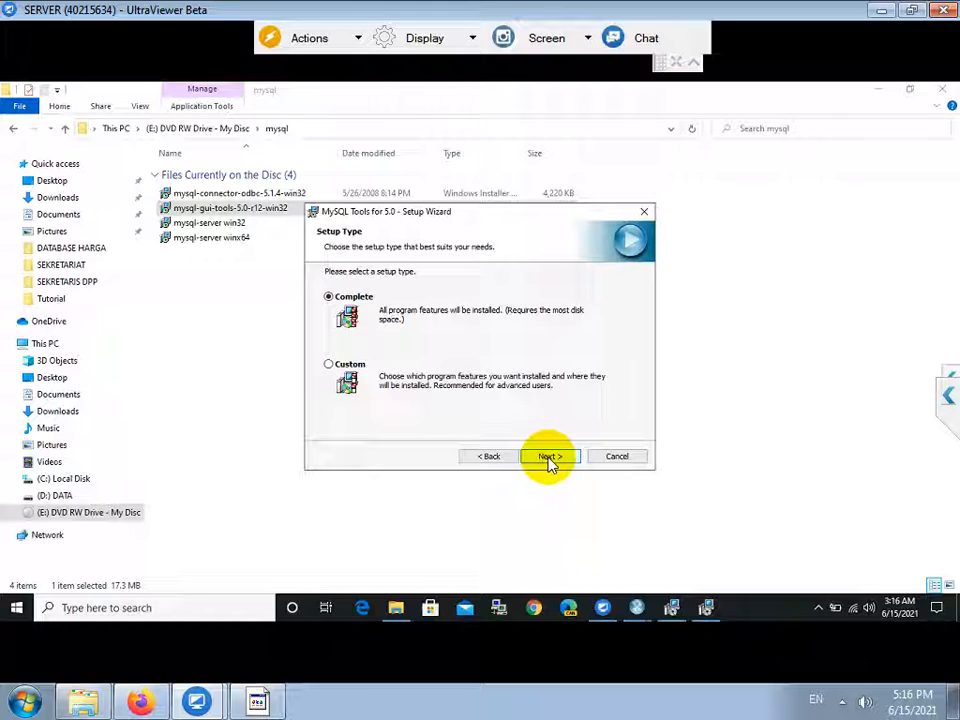
click(549, 457)
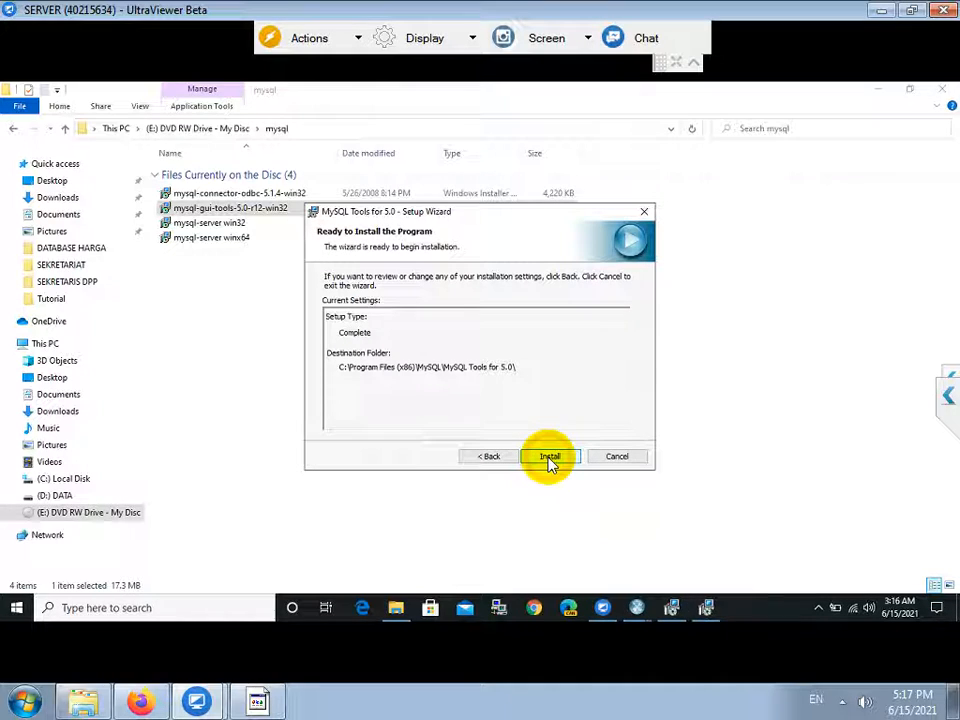
click(549, 457)
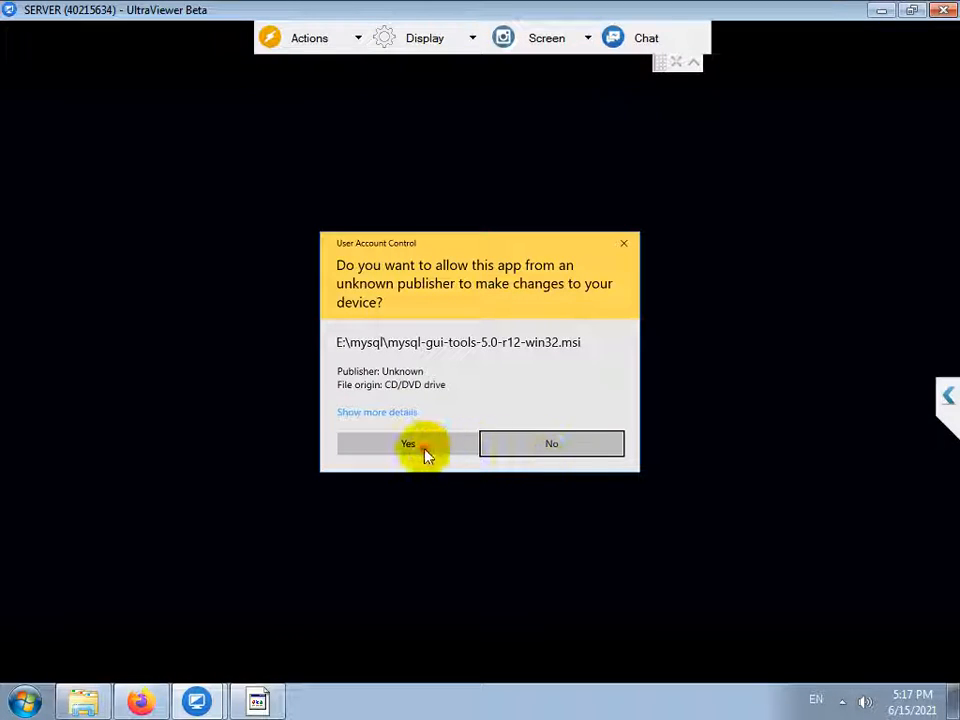
click(424, 455)
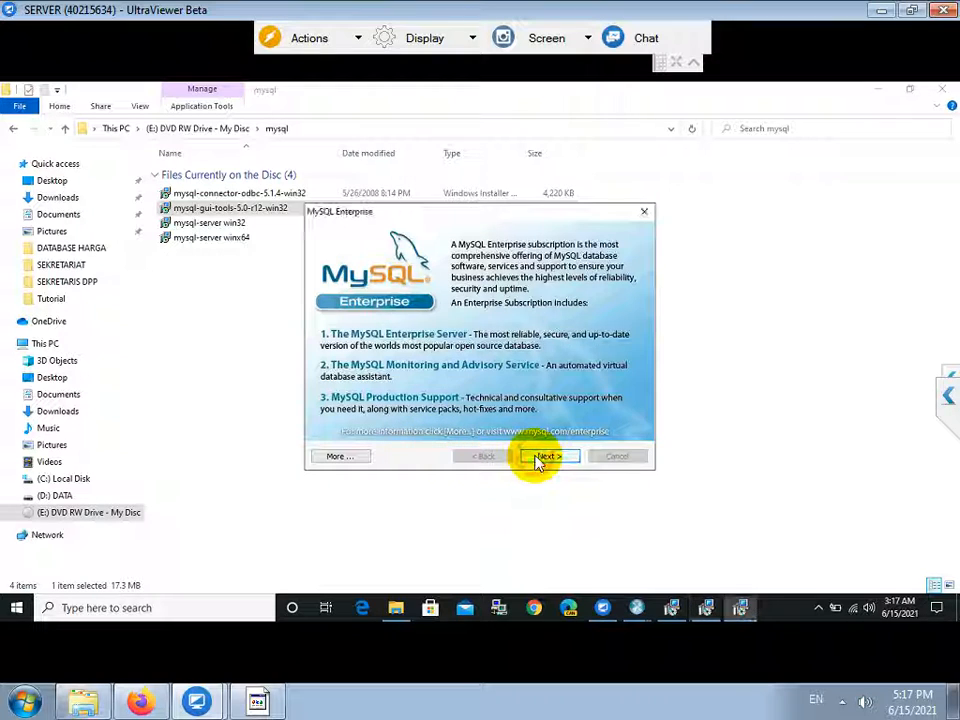
click(541, 458)
click(541, 458)
click(538, 457)
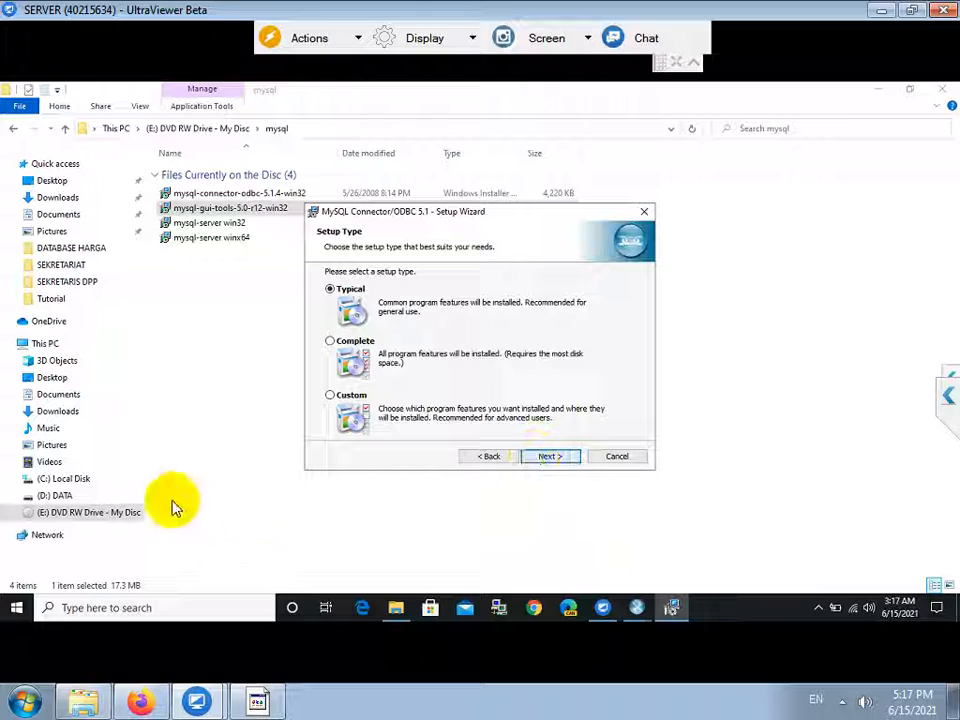
Add the Notepad line 'JUGA INSTALL CONNECTOR ODBC NYA' and go back to the Connector/ODBC setup.
click(255, 705)
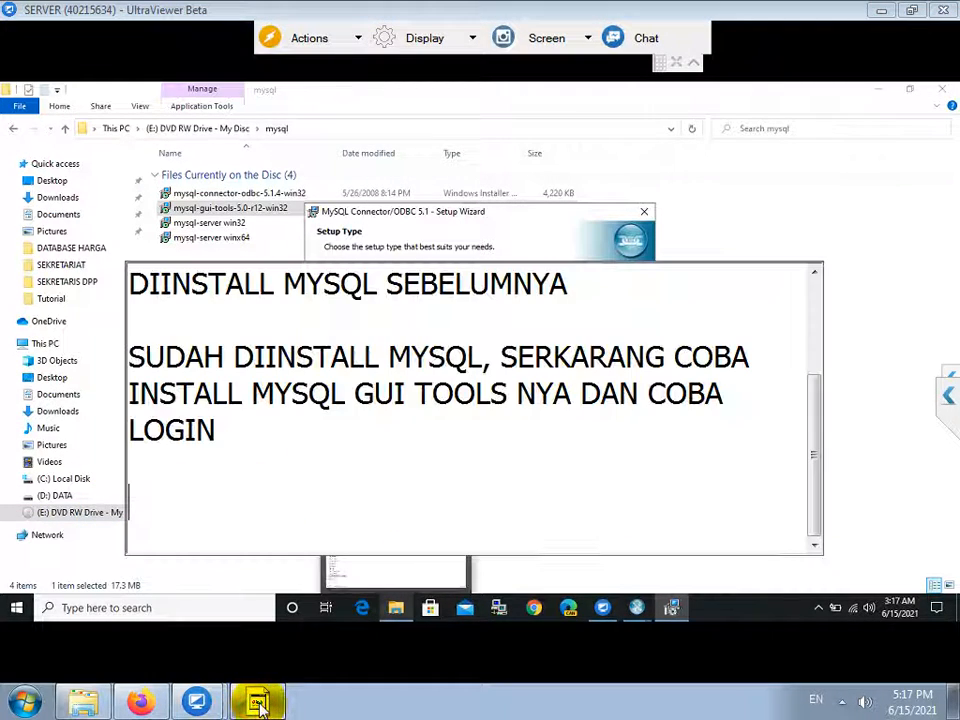
text(JUGA IN)
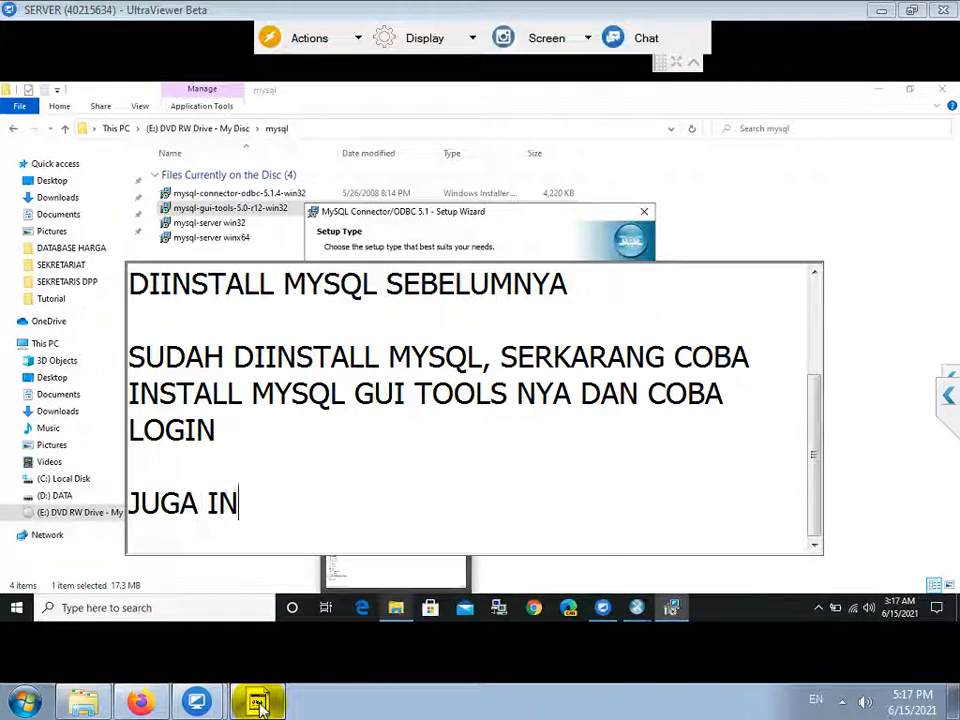
text(STALL CON)
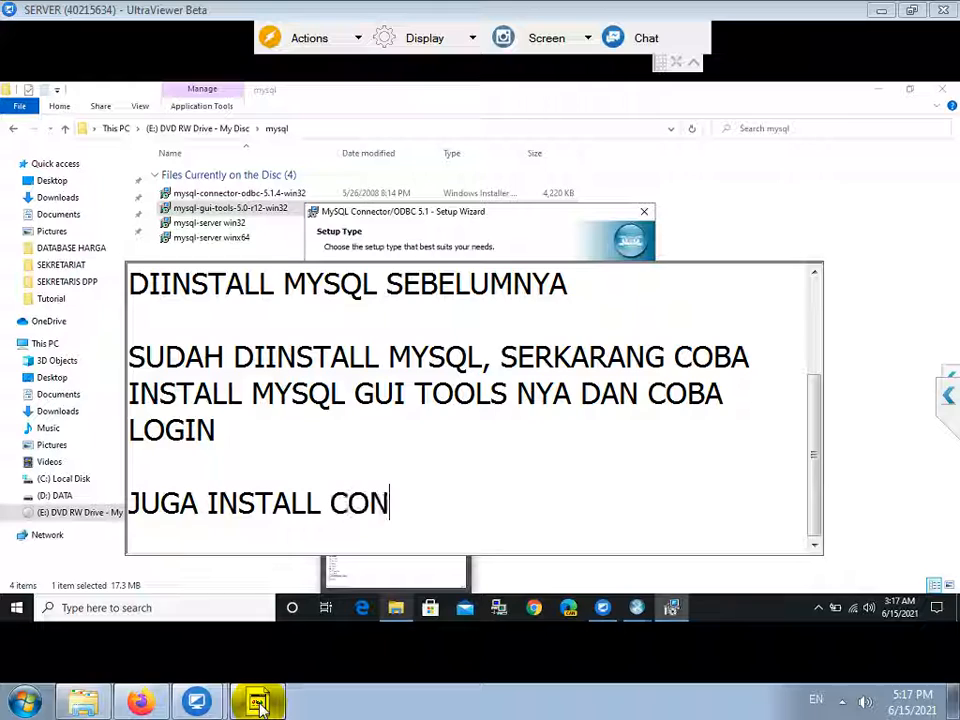
text(NECTOR ODBC NYA)
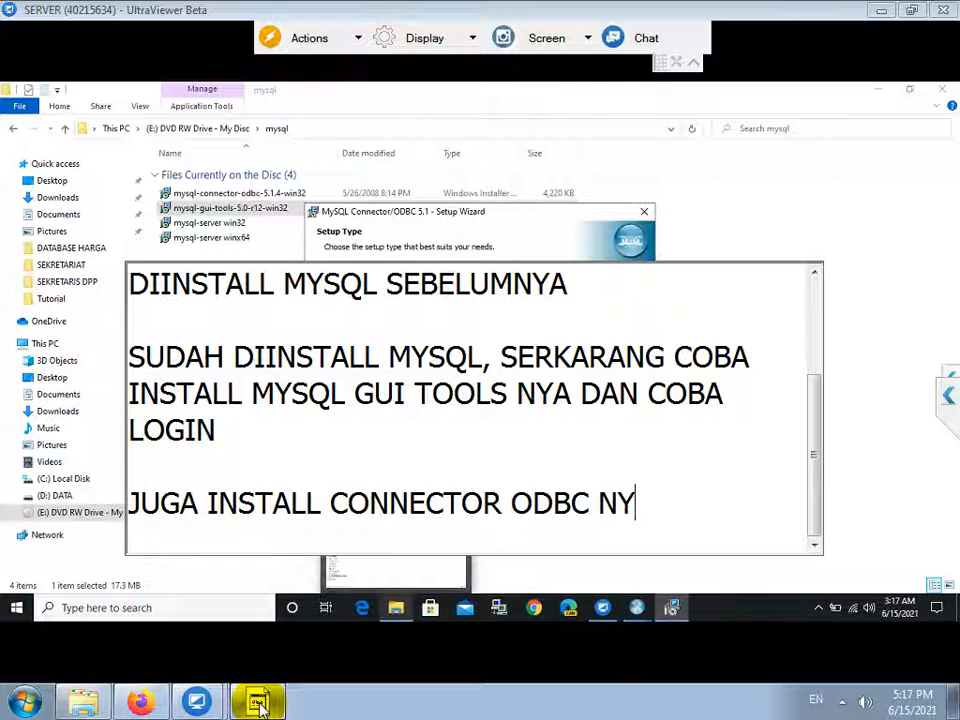
key(Return)
click(497, 225)
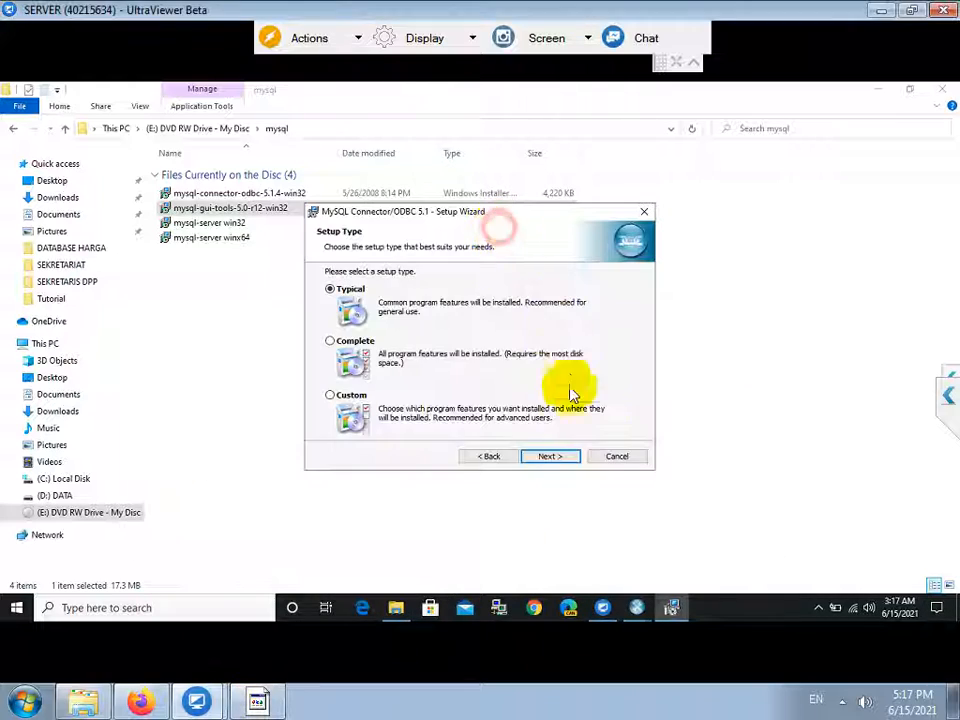
Install Connector/ODBC 5.1 with the Typical setup type, approving UAC, and finish the wizard.
click(556, 457)
click(556, 457)
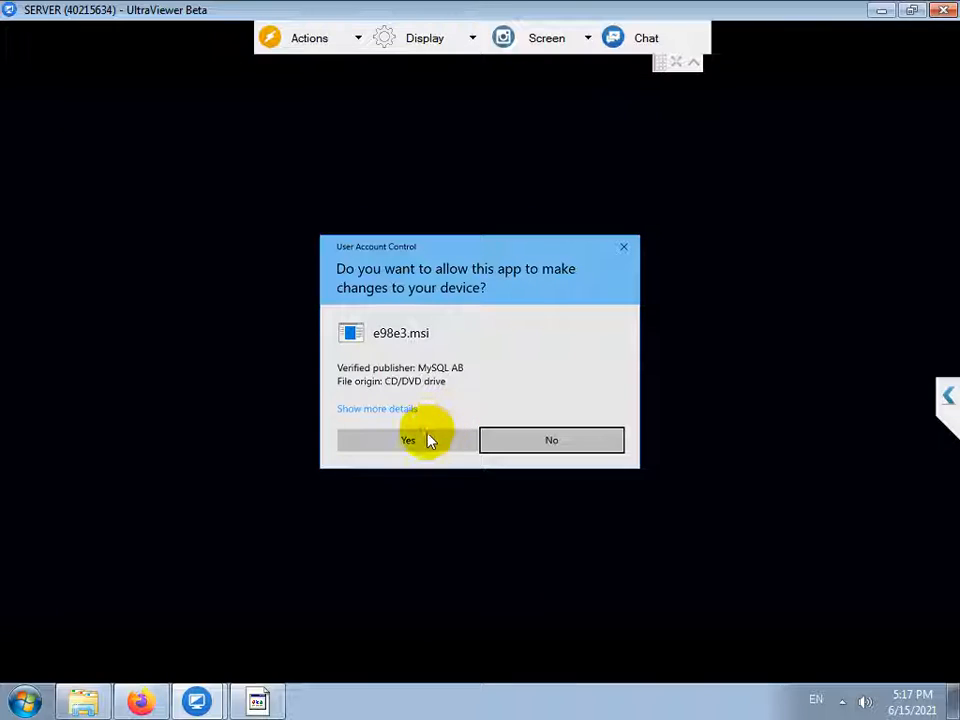
click(427, 440)
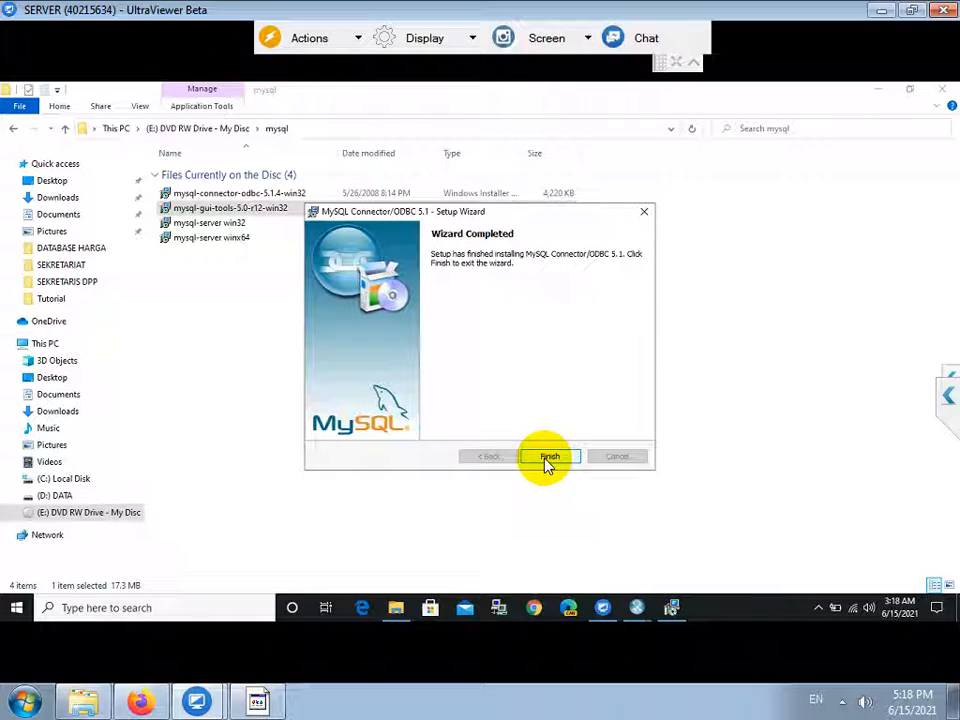
click(551, 458)
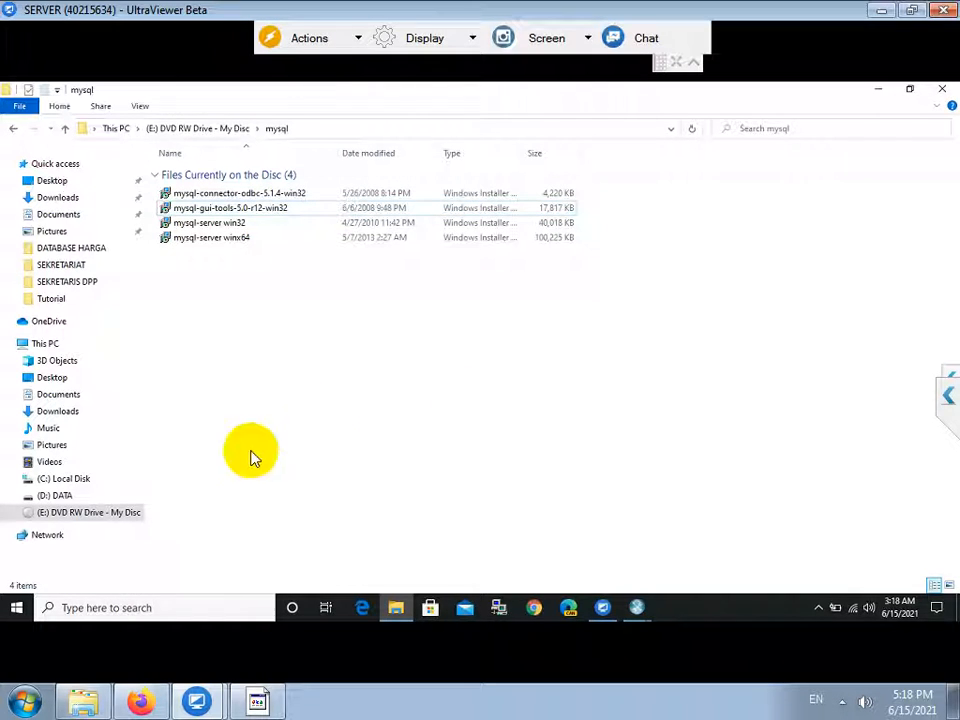
Launch MySQL Administrator 1.2.12 from the Start menu's MySQL program group.
click(14, 612)
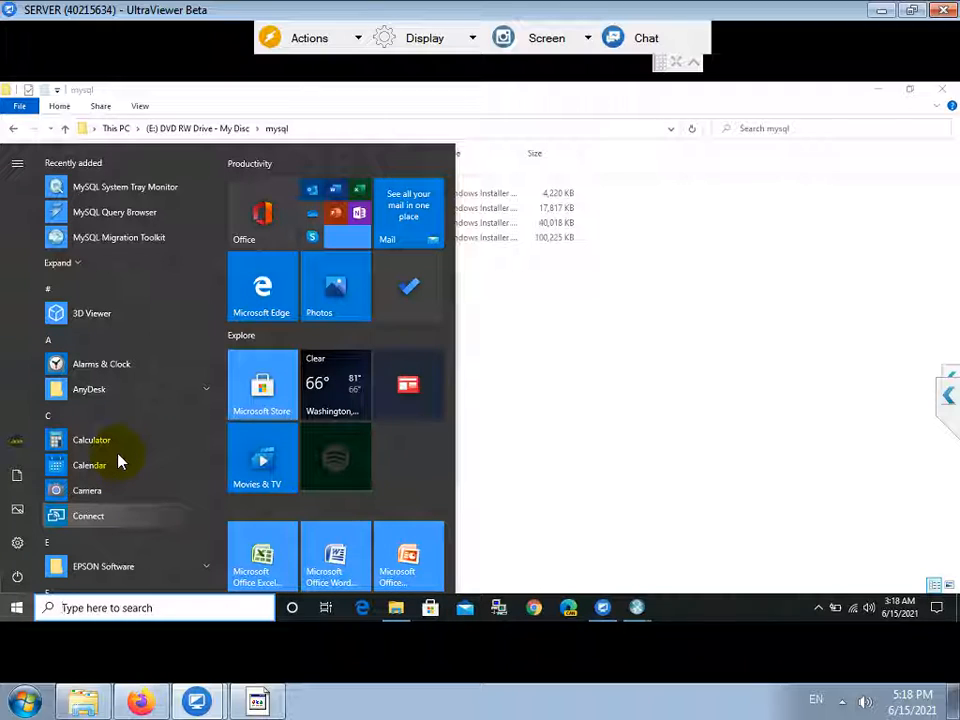
scroll(121, 434, down, 5)
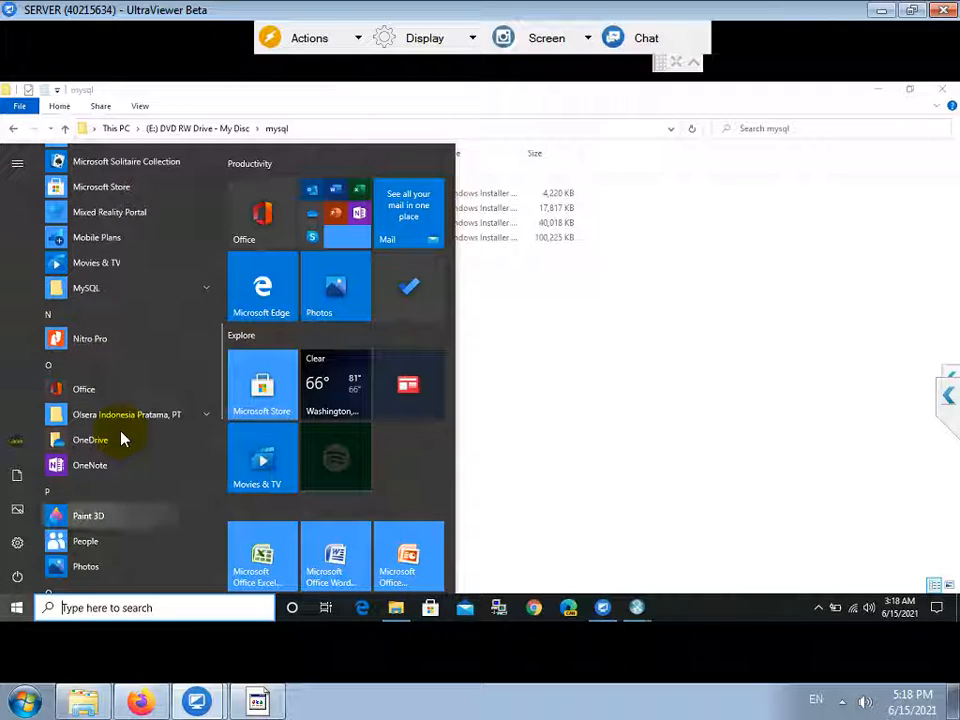
click(96, 290)
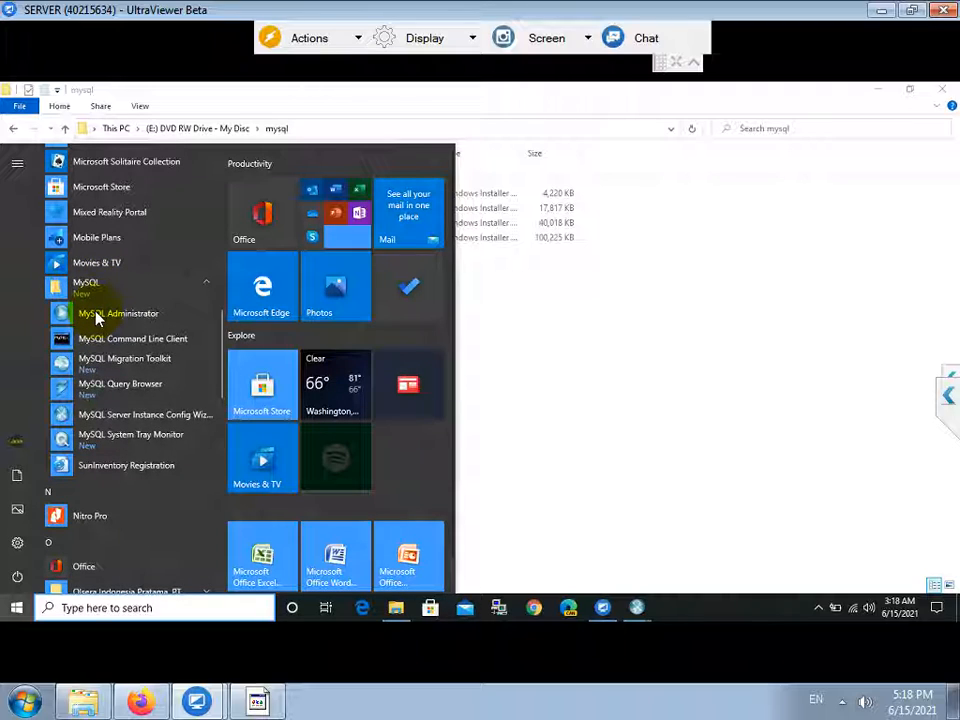
click(96, 316)
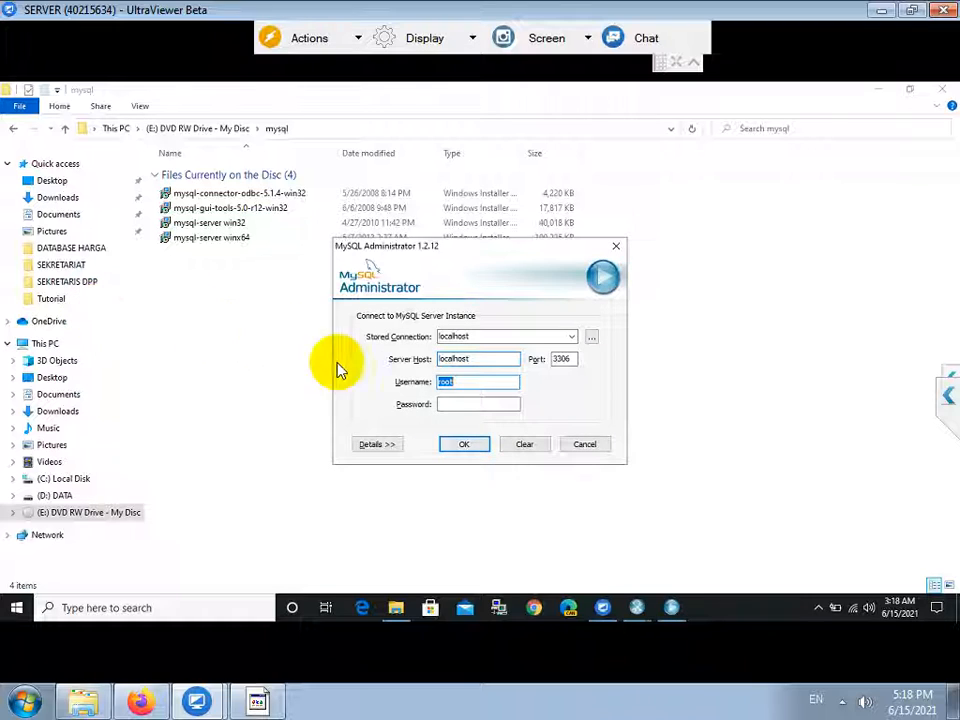
Enter the root password and connect MySQL Administrator to localhost on port 3306.
click(473, 404)
text(*)
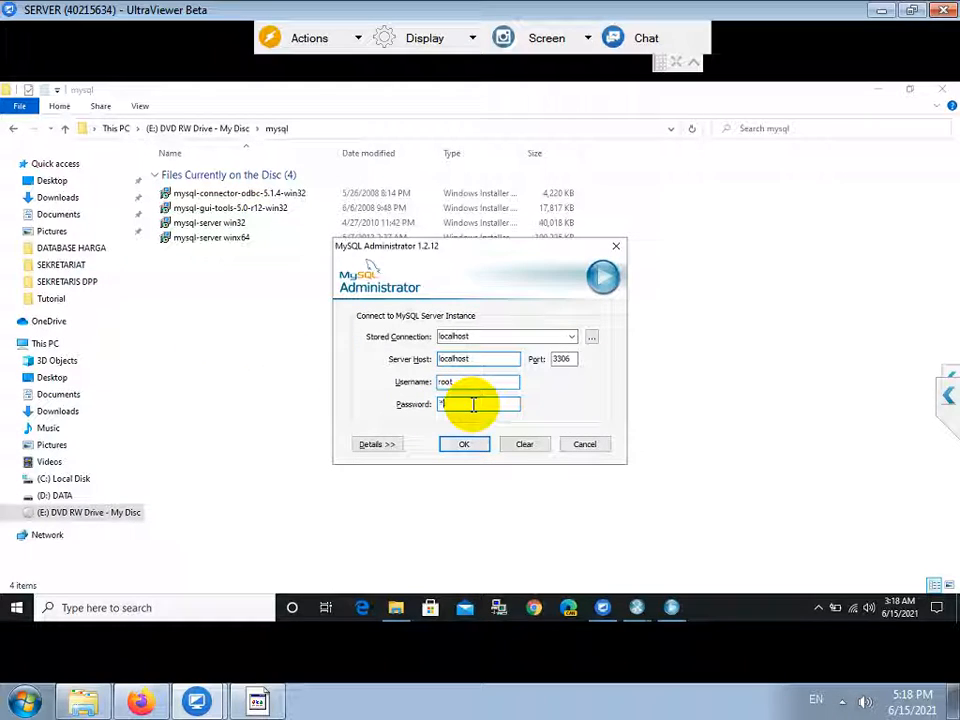
key(Return)
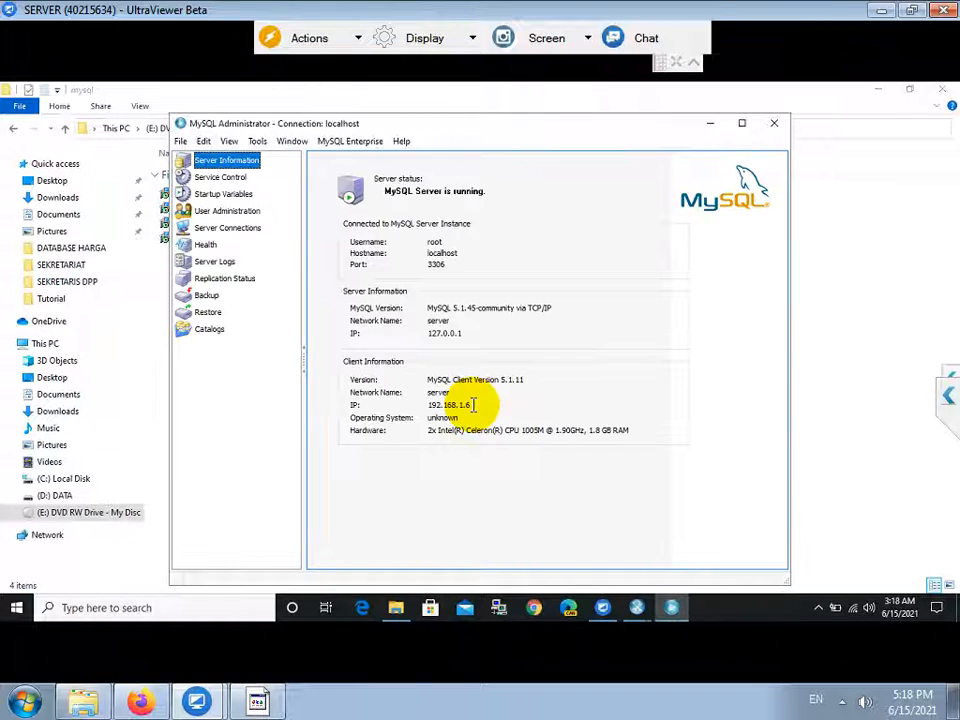
Add the Notepad note 'TERNYATA SUDAH BISA LOGIN, JADI PASANG DATABASE .SQL NYA'.
click(257, 702)
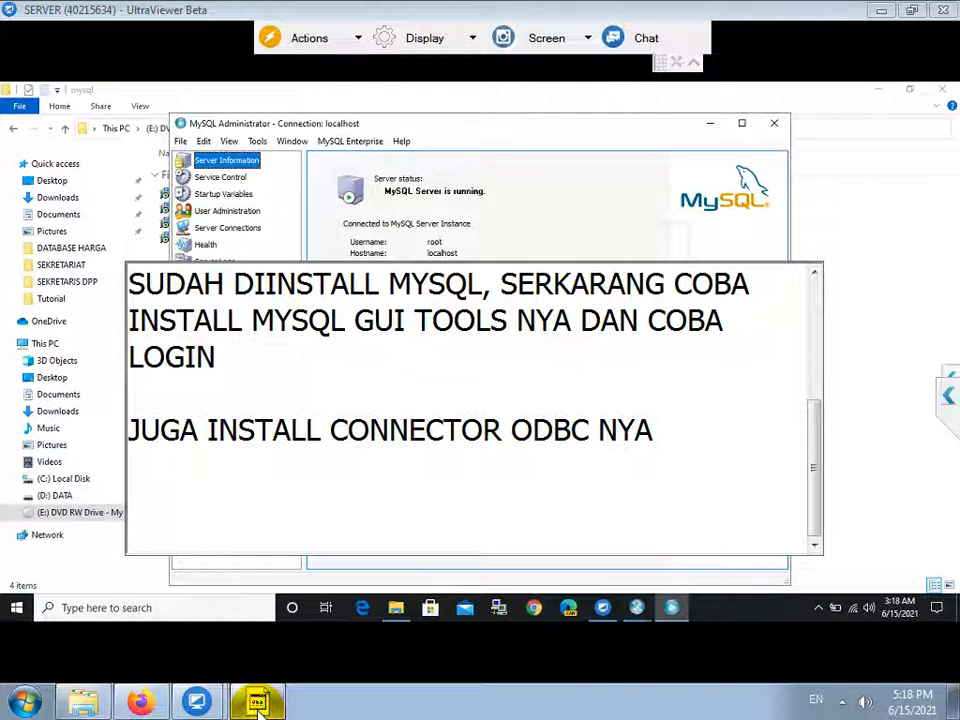
text(TERNYATA SUDAH B)
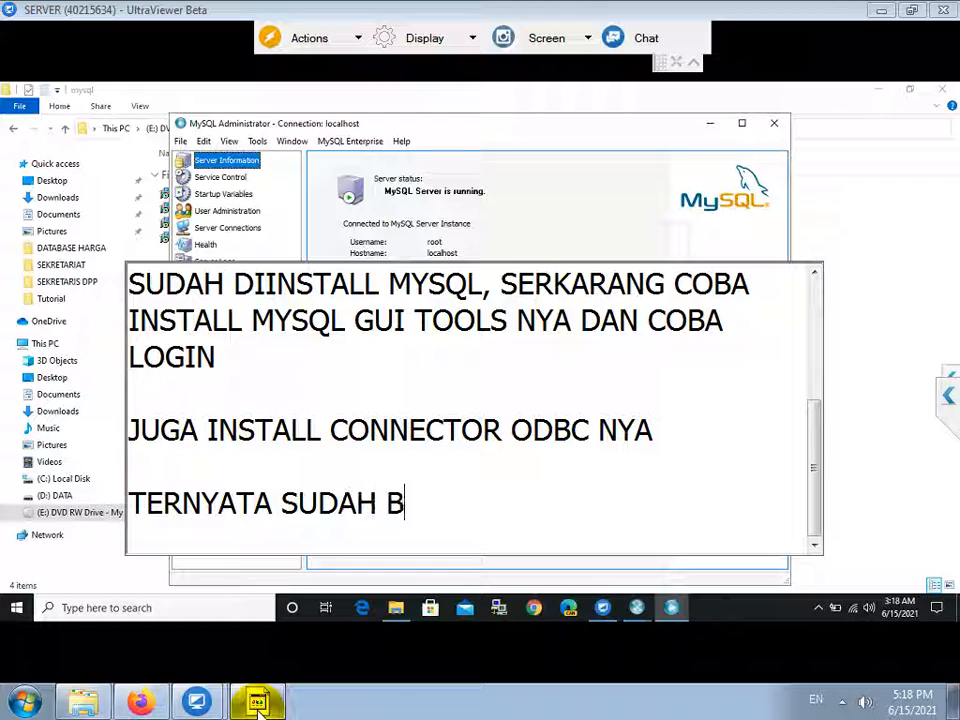
text(ISA LOGIN, JADI PASANG )
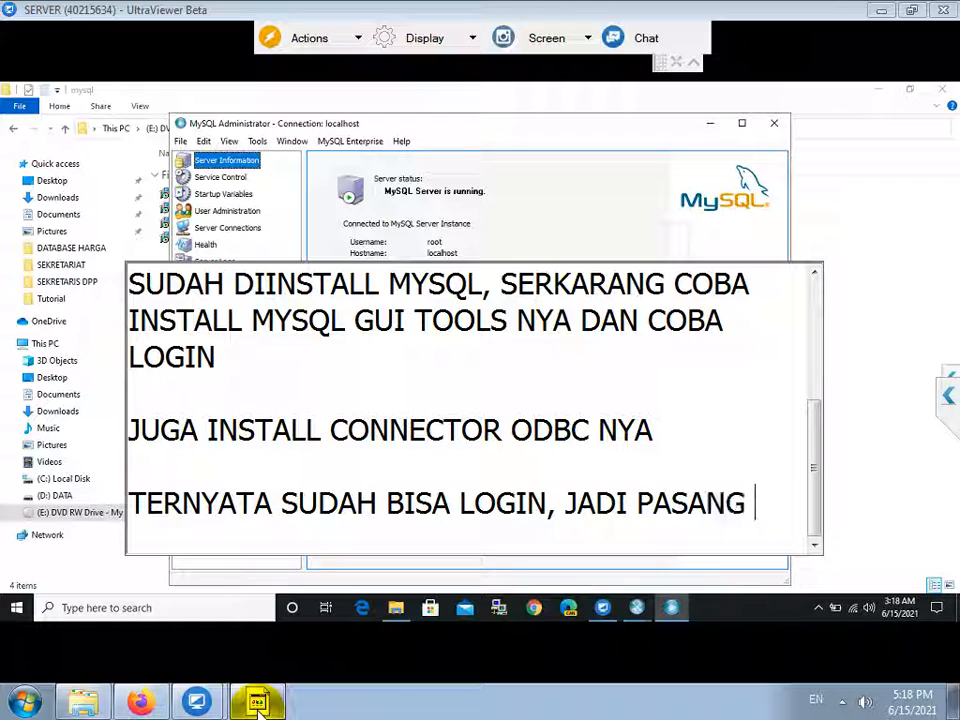
text(DATABASE .SQL)
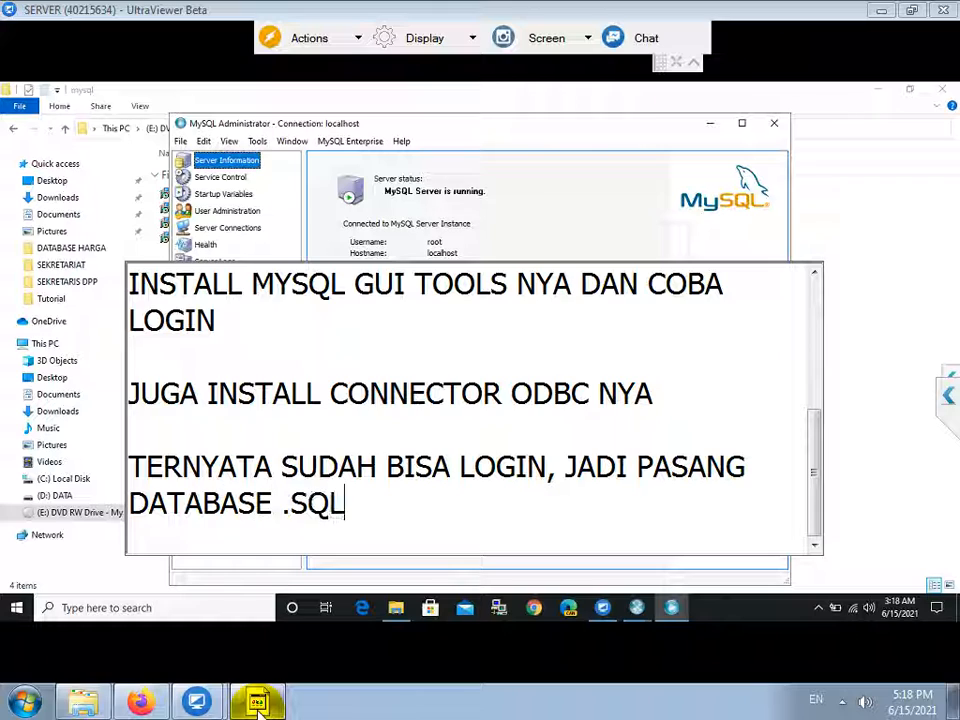
text(YA)
click(491, 197)
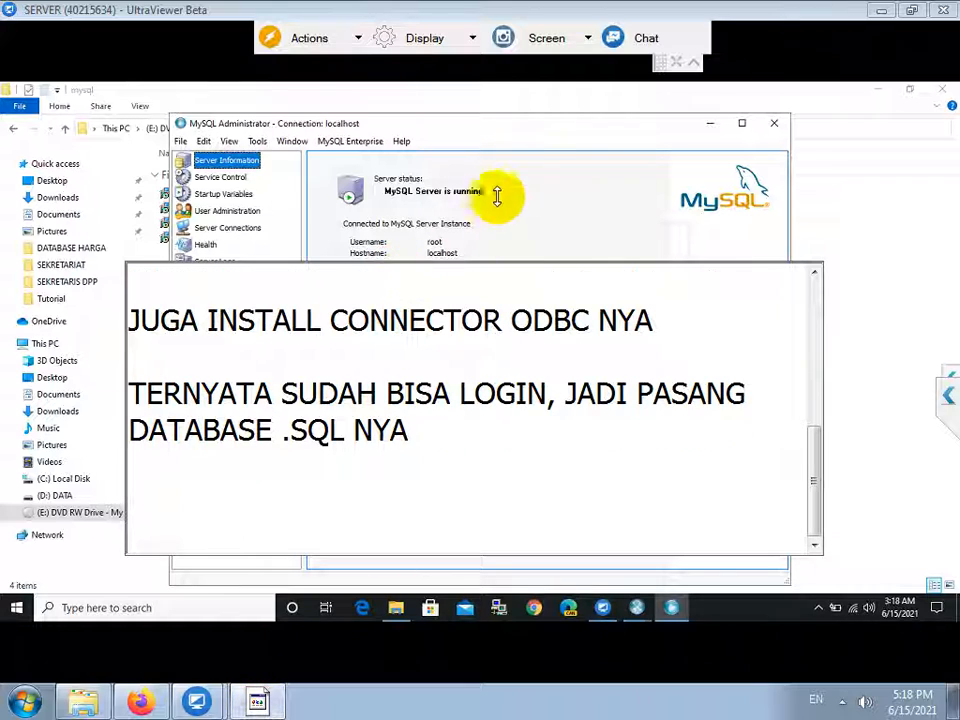
Restore the D:\KOPERASI\software\ksu.sql backup in MySQL Administrator's Restore page.
click(205, 314)
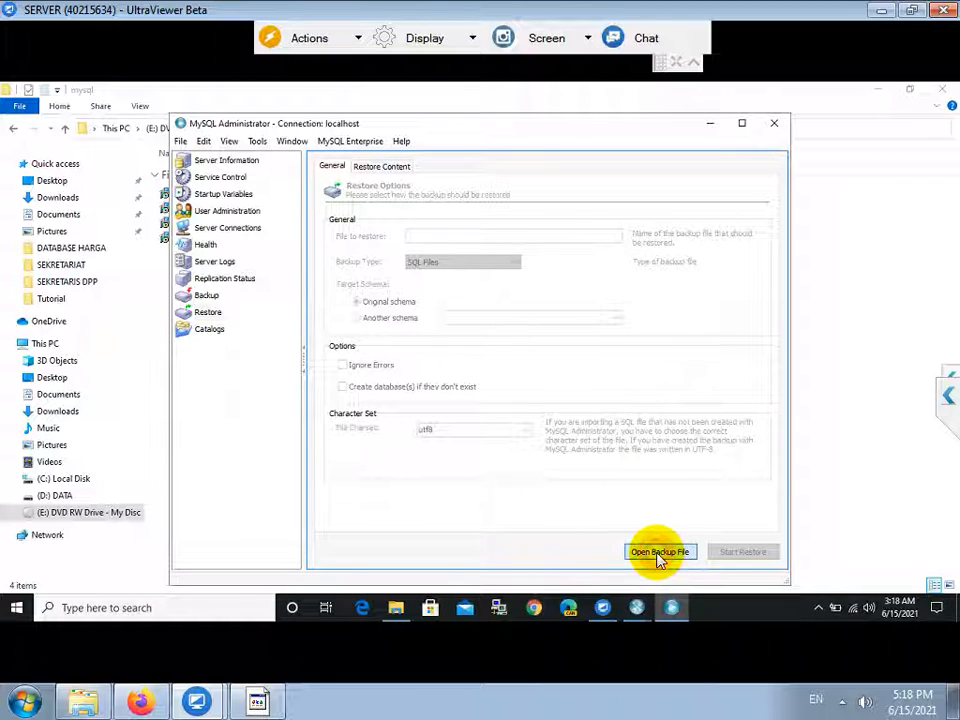
click(658, 553)
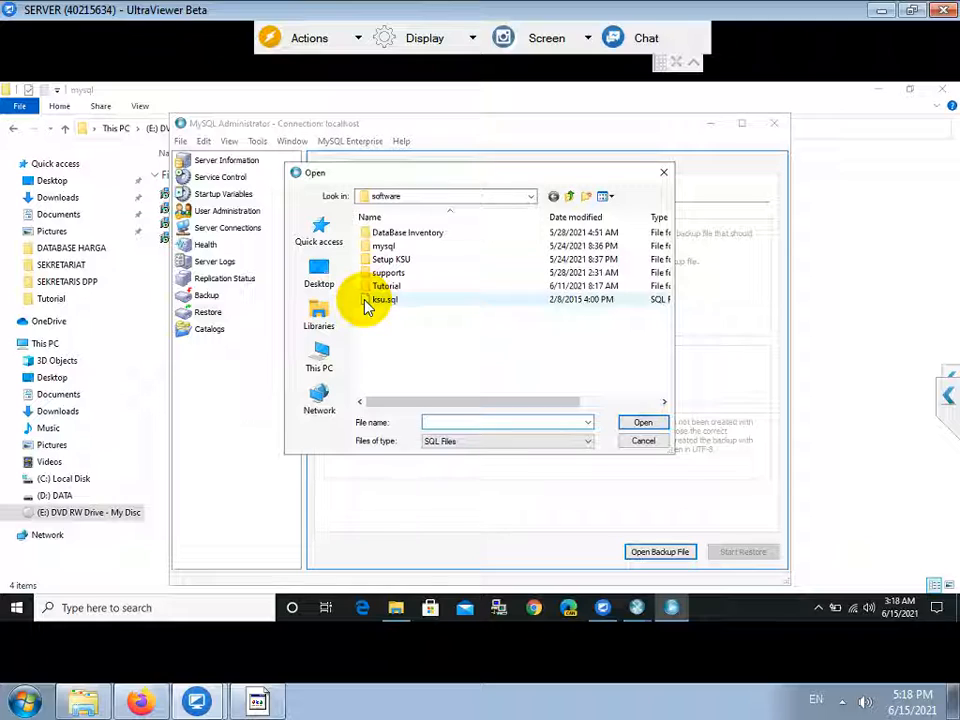
double_click(366, 300)
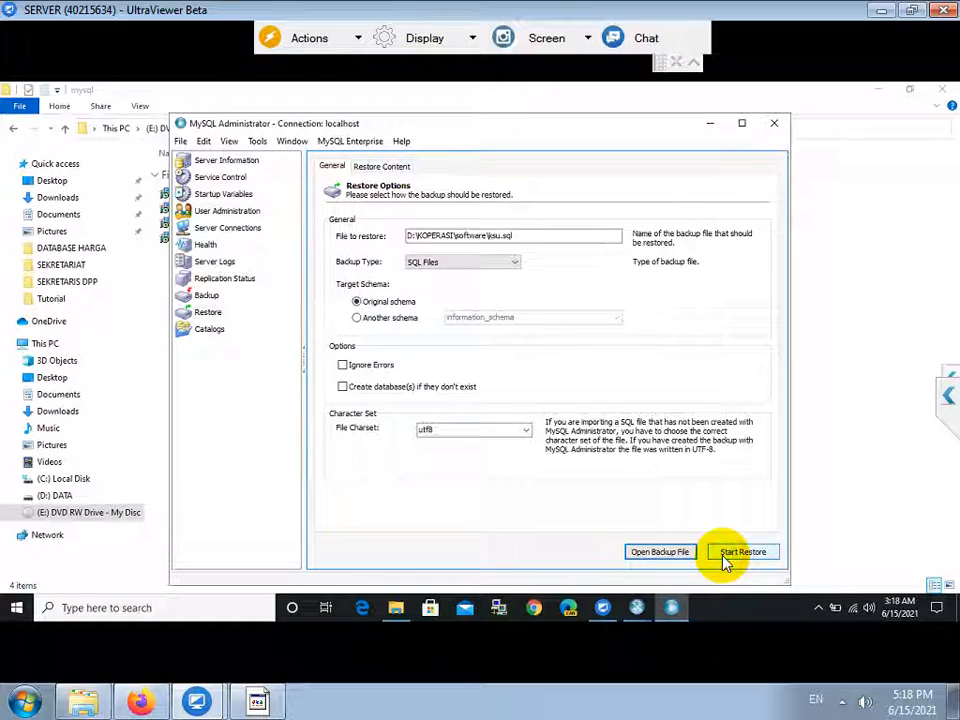
click(740, 553)
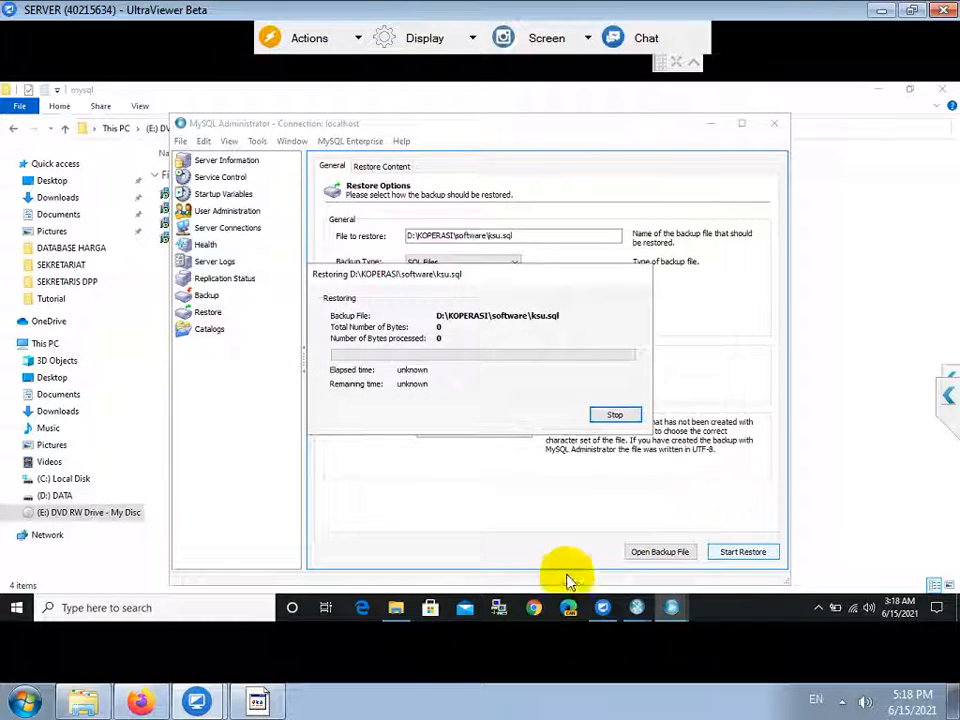
click(296, 703)
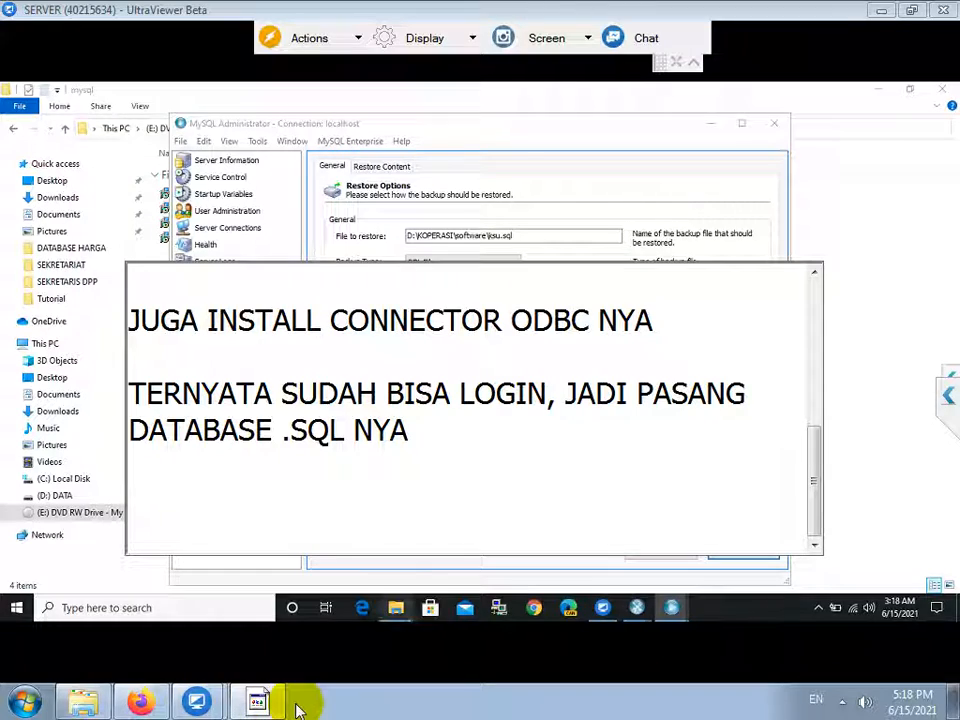
Add the note line 'KEMUDIAN INSTALL SETUP SOFTWARENYA' and go back to MySQL Administrator.
text(KEMUDIAN INSTAL)
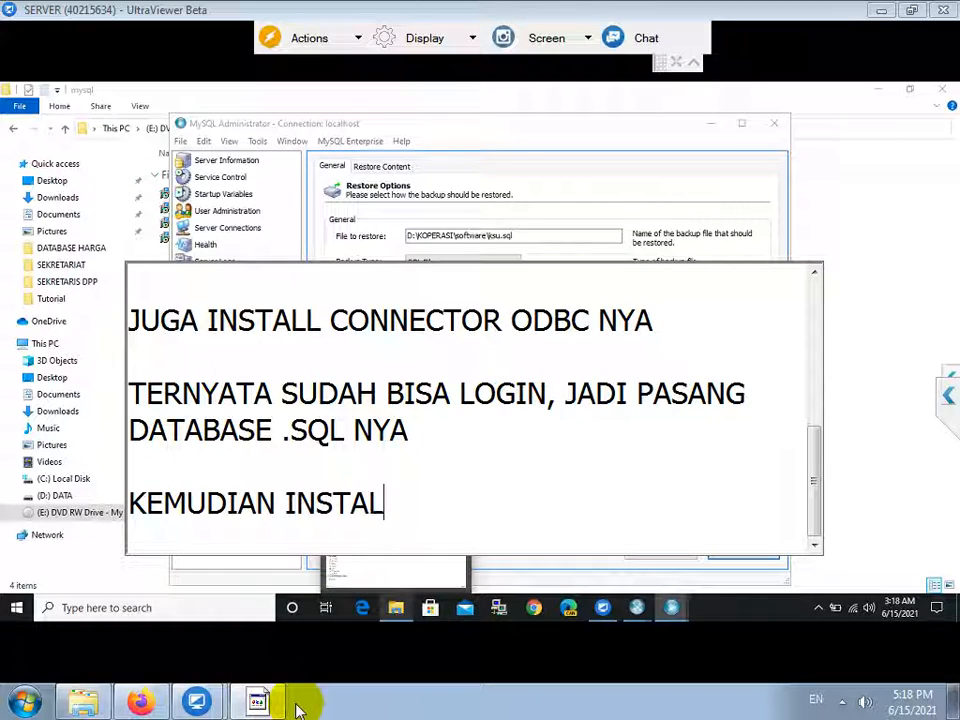
text(L SETP SOFTWARE)
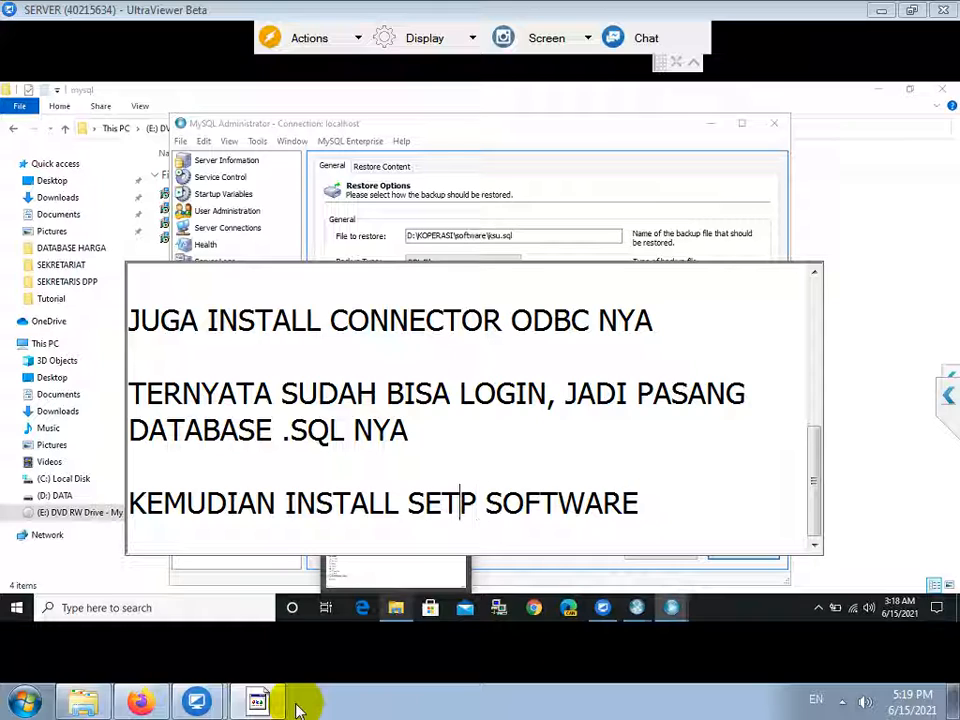
text(U)
key(End)
text(NYA)
key(Return)
key(Return)
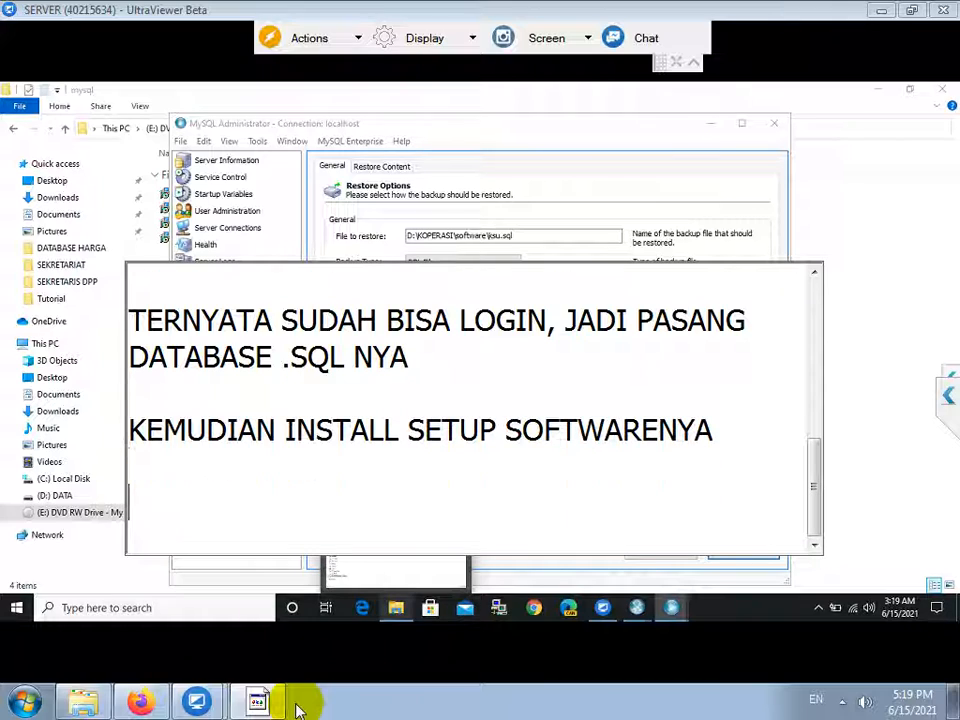
click(622, 200)
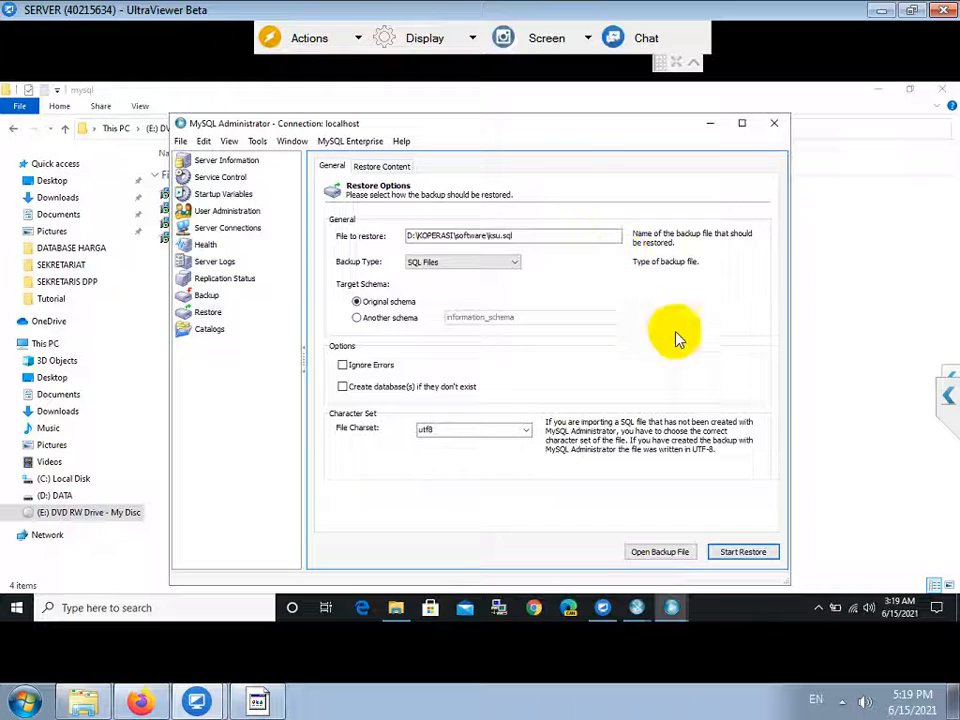
Open the DVD drive's Setup KSU folder and launch its setup application.
click(840, 310)
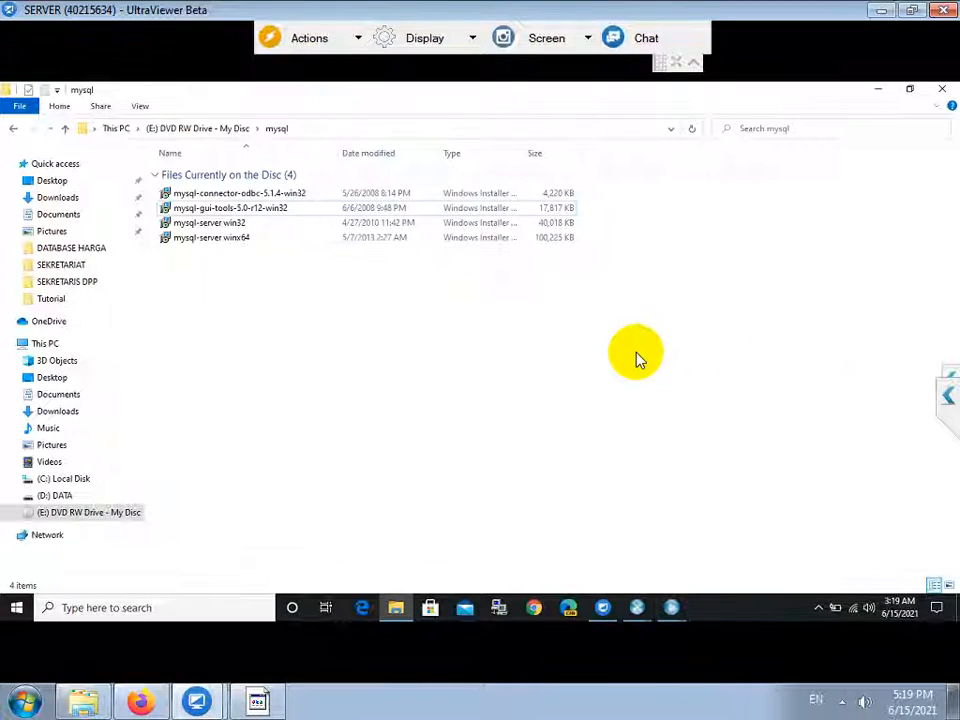
click(230, 130)
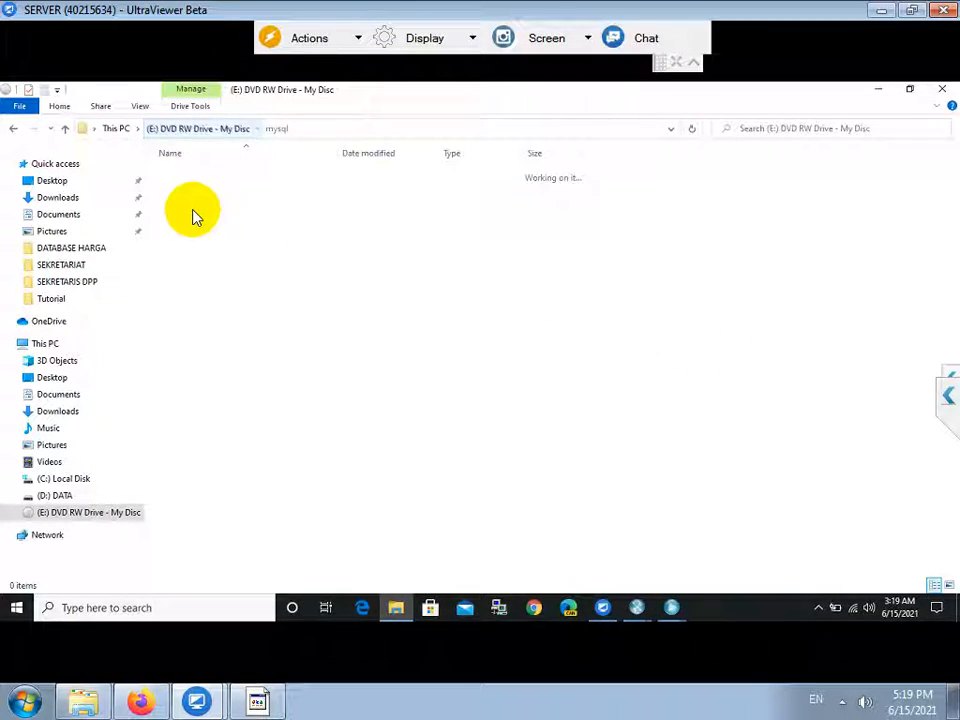
click(194, 210)
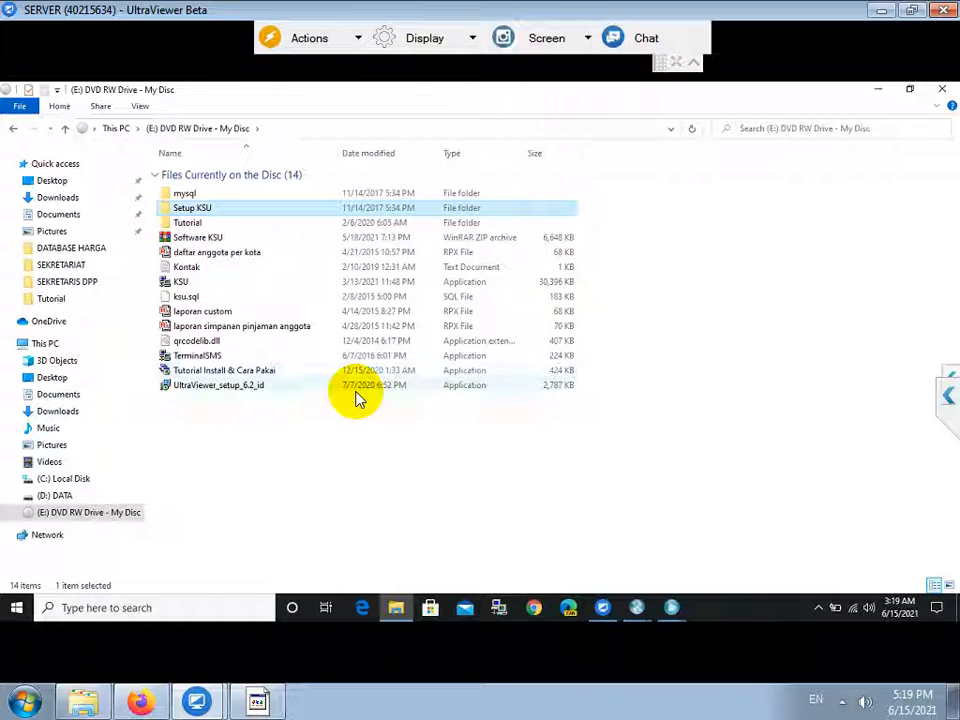
double_click(193, 208)
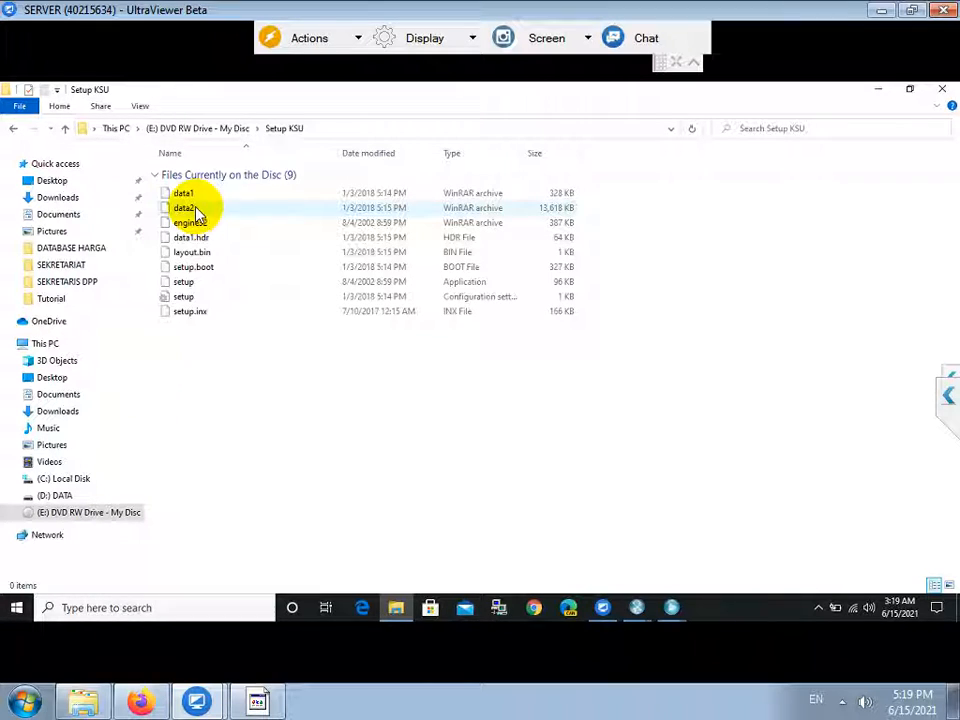
click(182, 284)
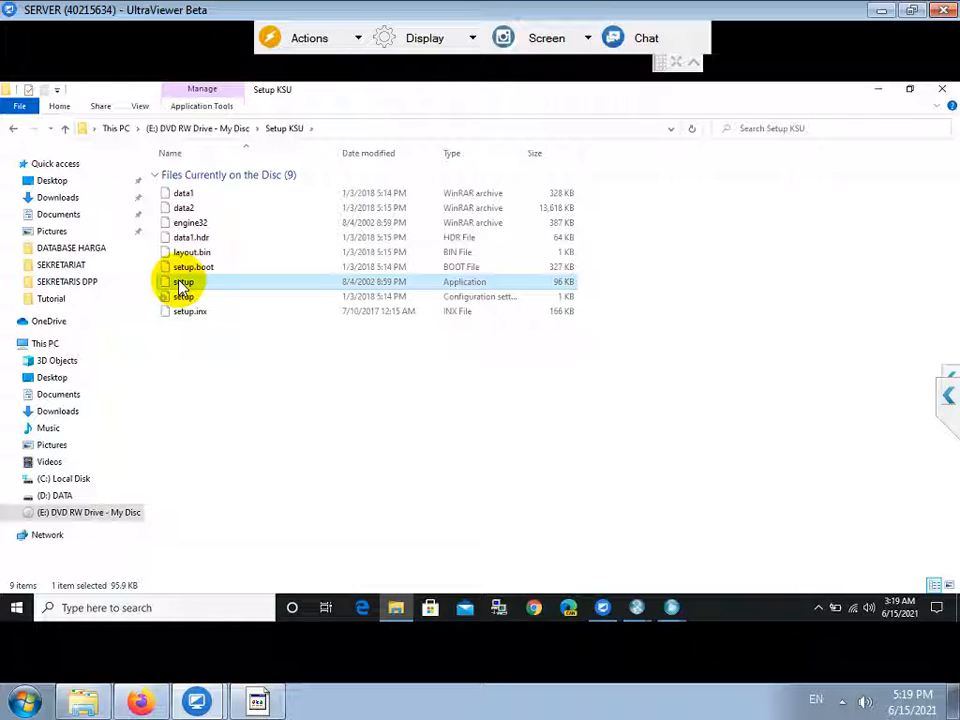
double_click(180, 281)
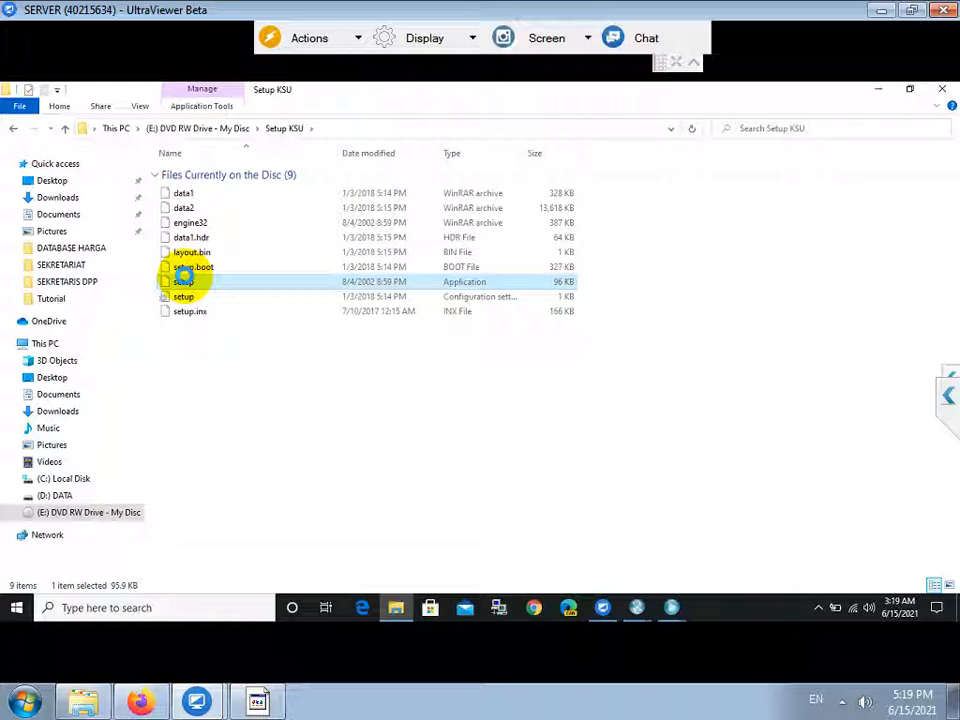
Run setup as administrator, approve UAC, and choose Repair in InstallShield Wizard.
right_click(183, 281)
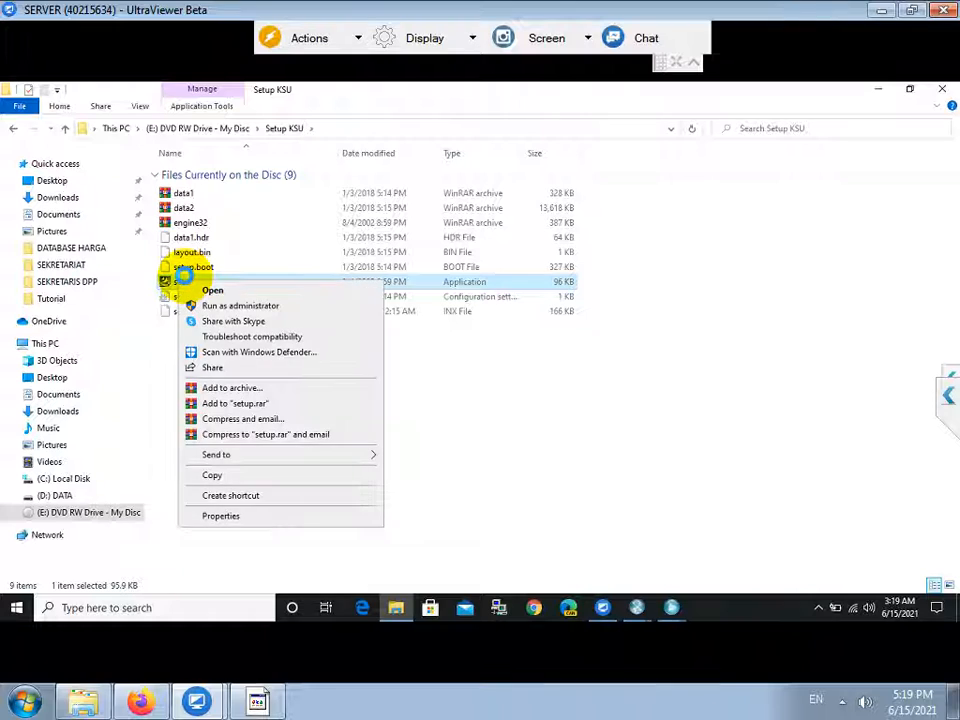
click(224, 304)
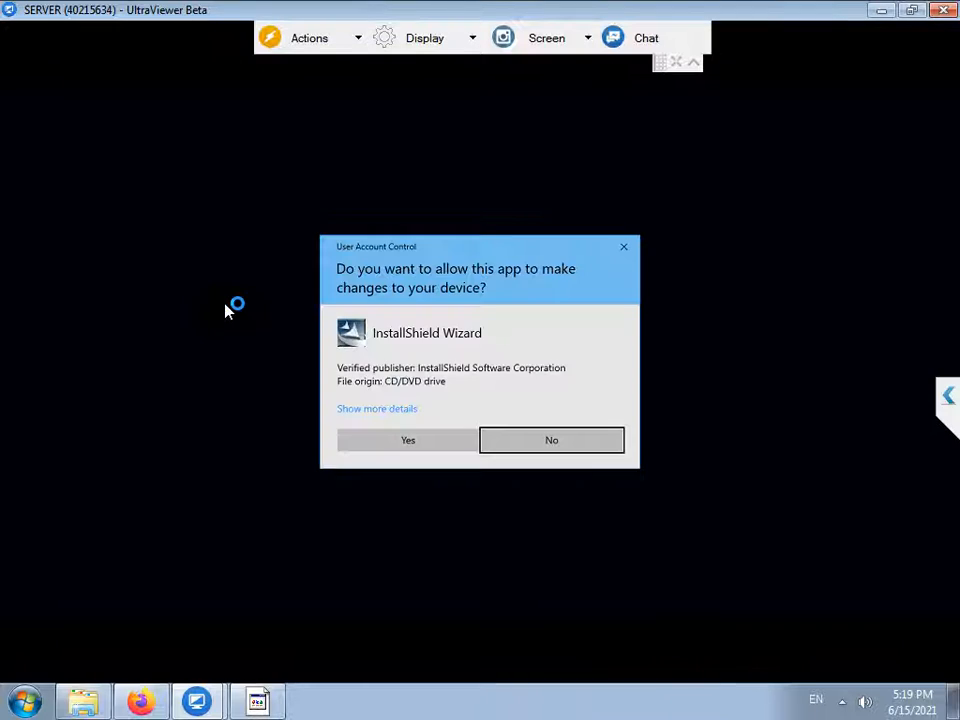
click(396, 441)
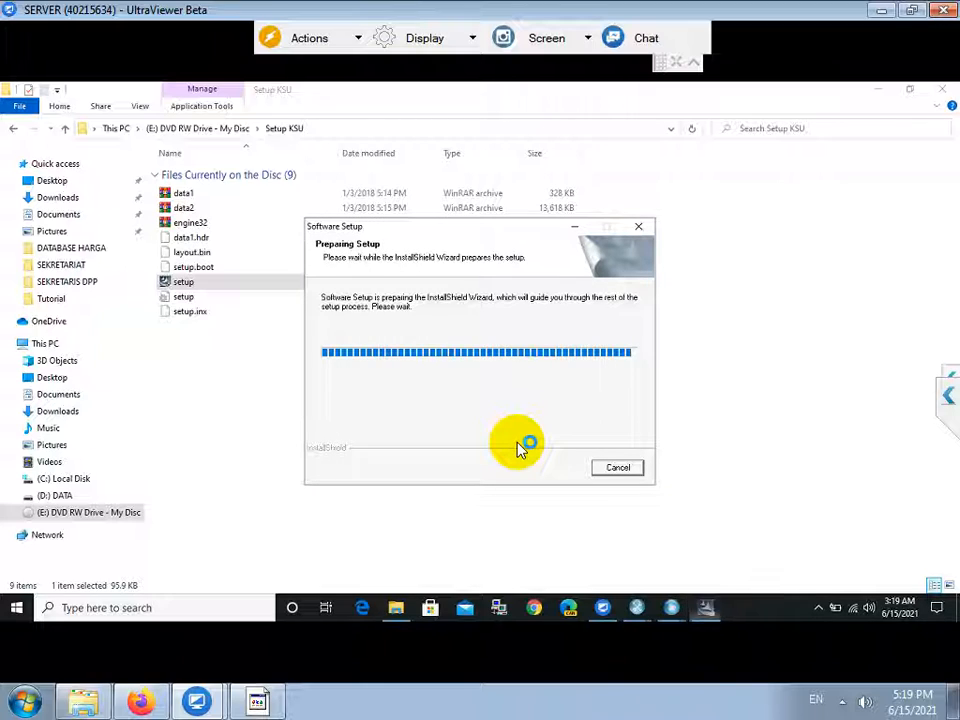
click(331, 360)
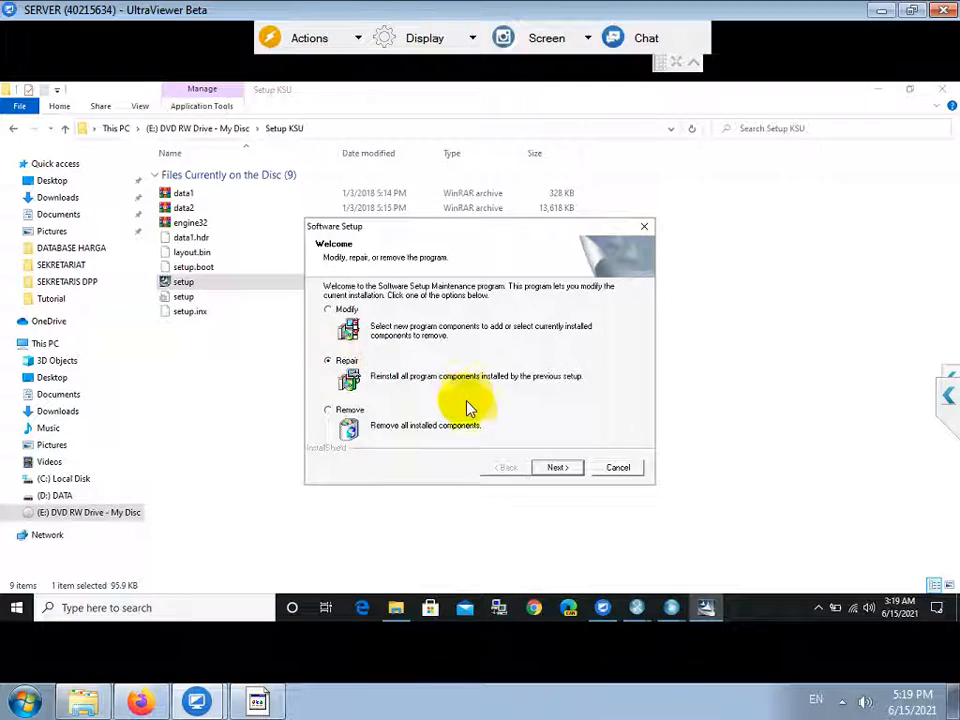
click(555, 468)
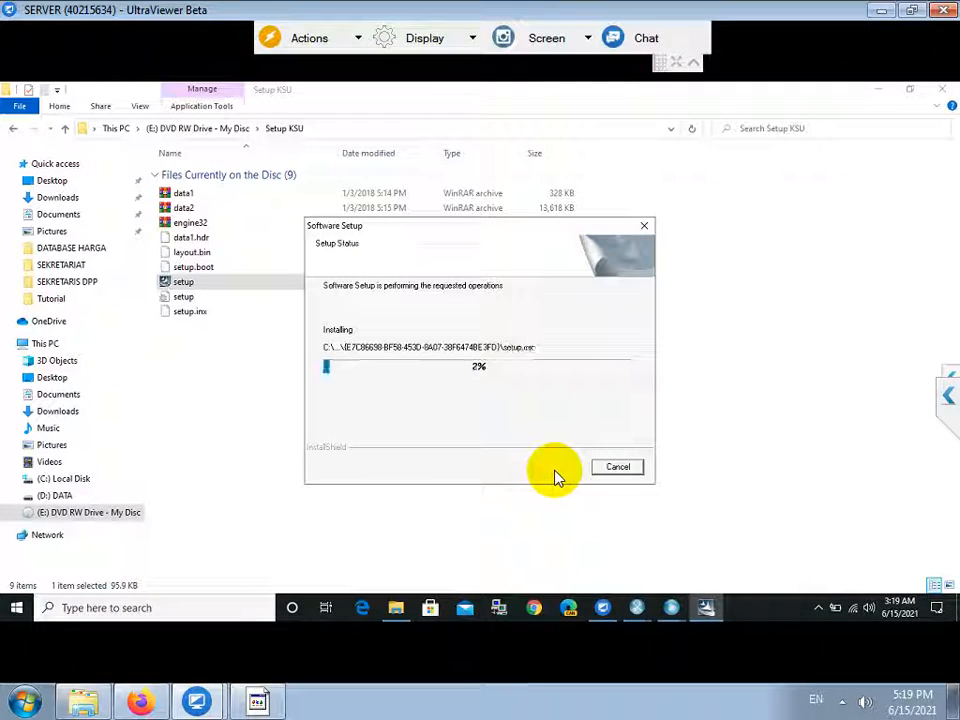
Close the MySQL wizard, restore window and Administrator, dismiss the AB2DLL.DLL error, and finish.
mouse_move(647, 607)
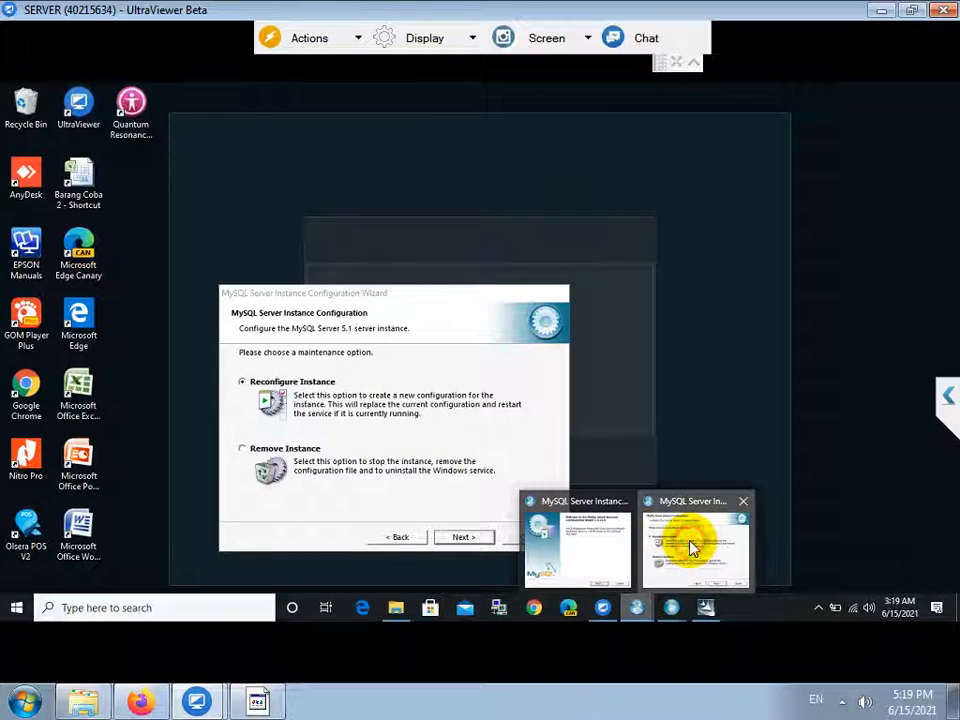
click(692, 547)
click(560, 299)
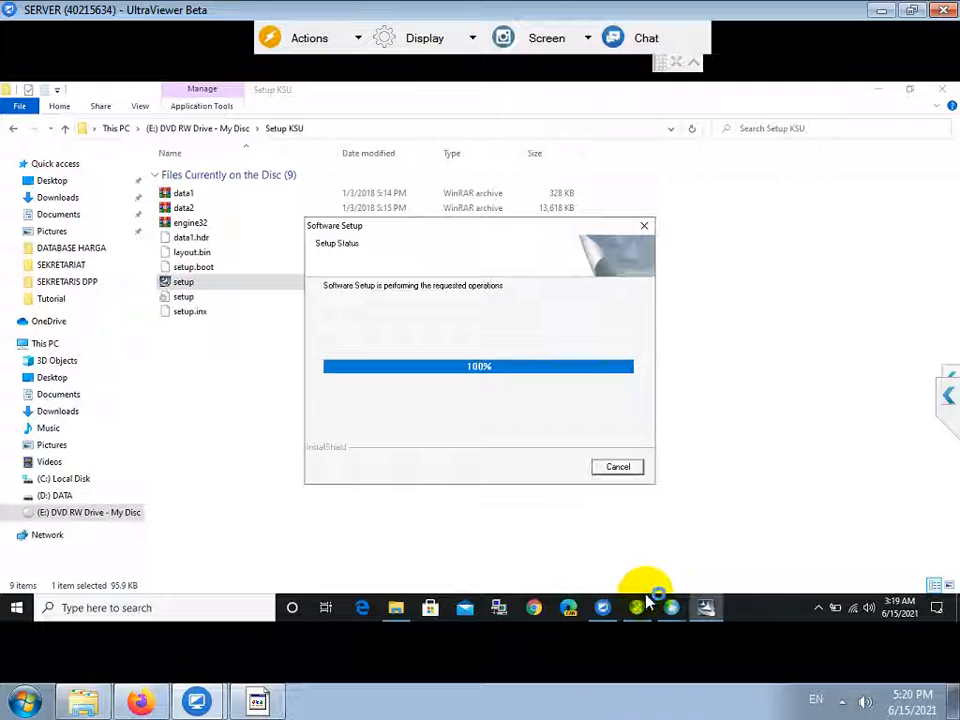
mouse_move(678, 603)
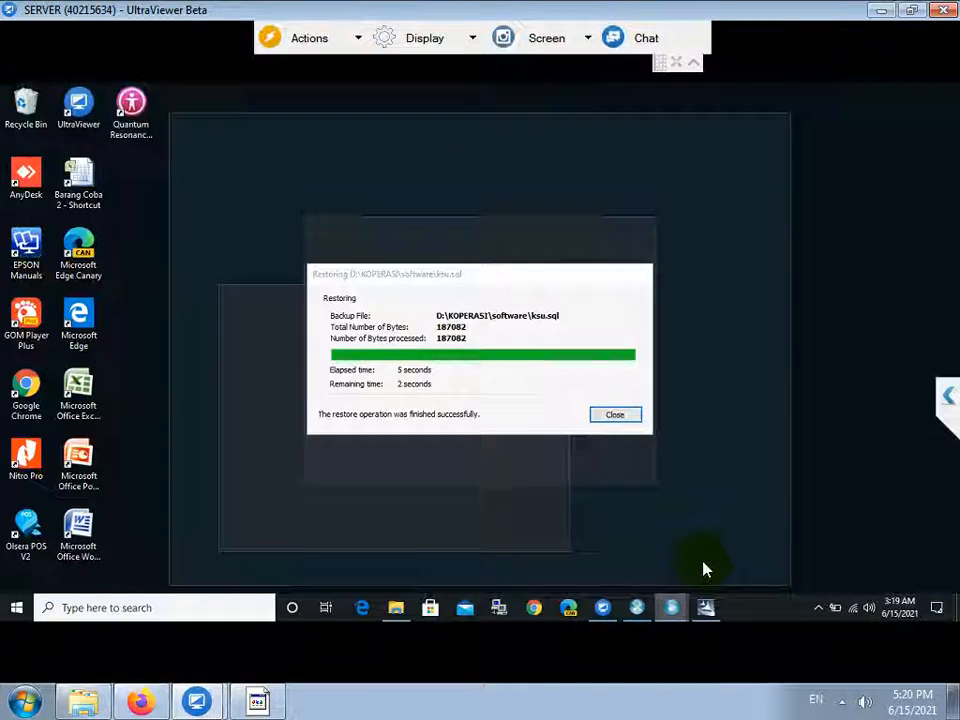
click(705, 568)
click(612, 418)
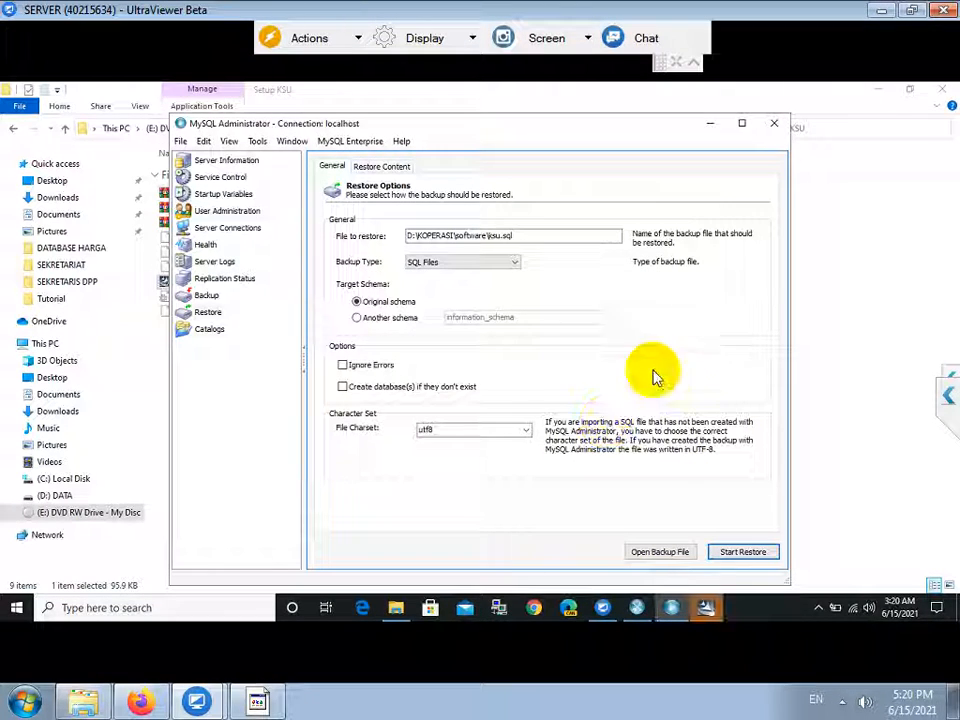
click(774, 125)
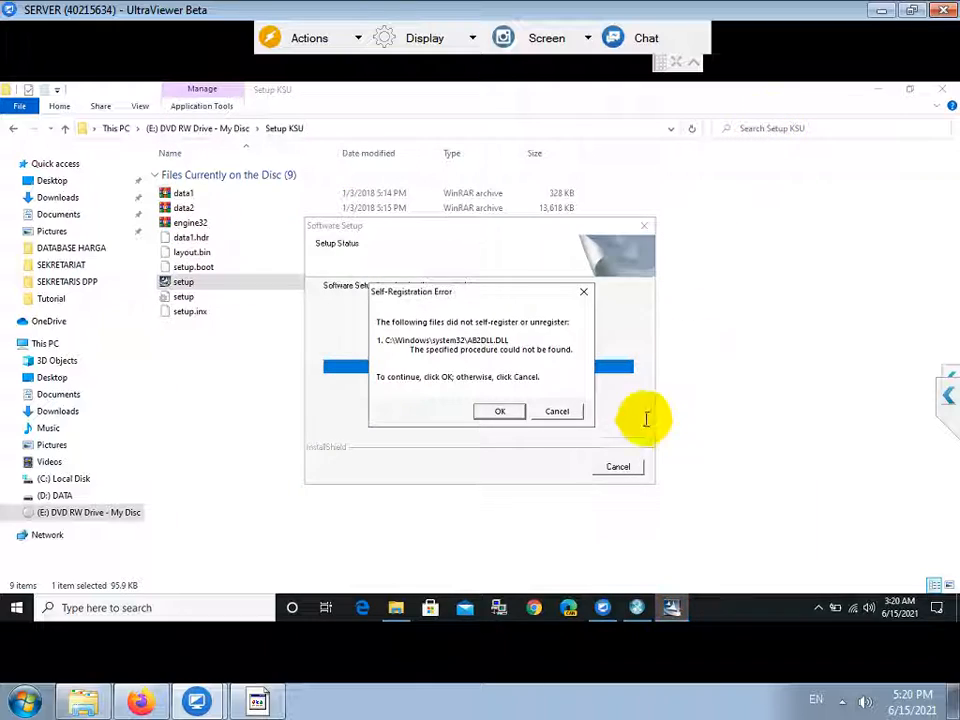
click(504, 412)
click(561, 469)
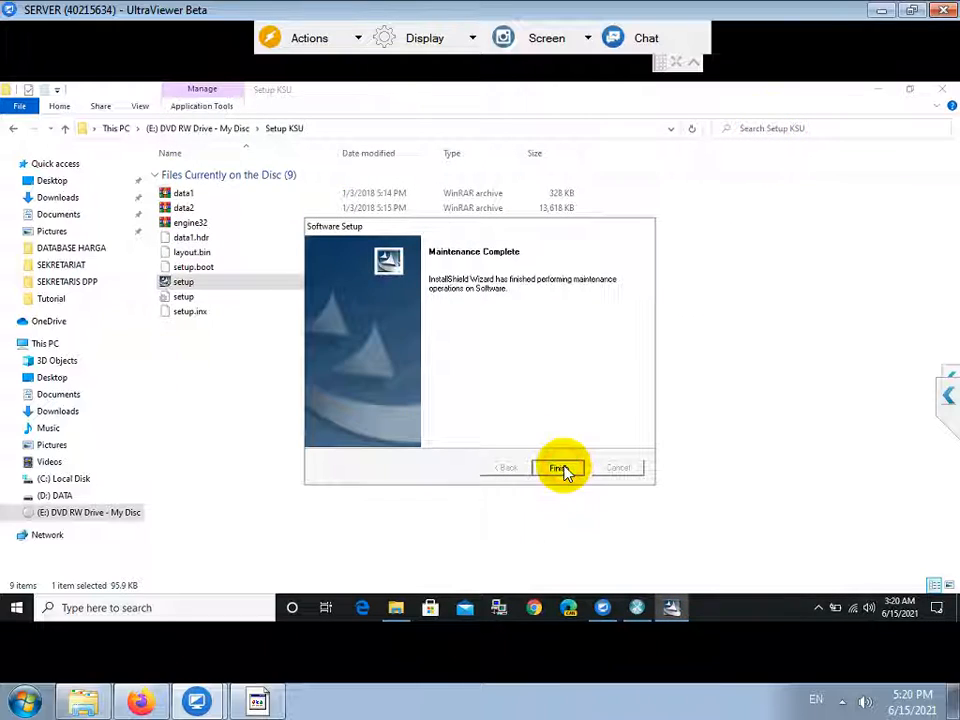
Return to the DVD's top folder and launch the KSU application.
click(222, 132)
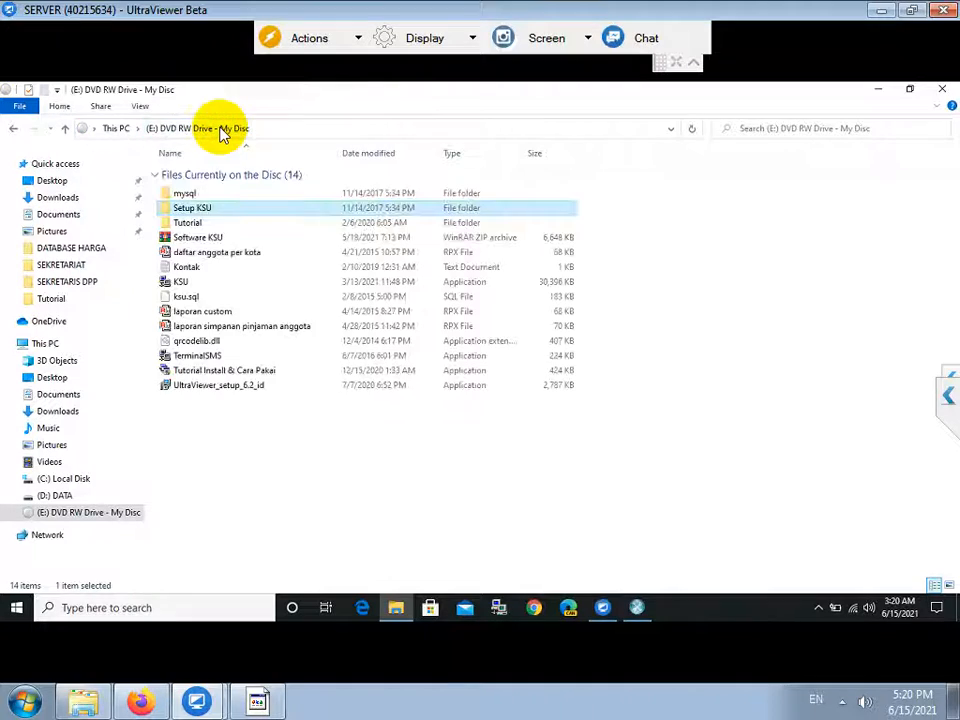
click(184, 292)
click(182, 283)
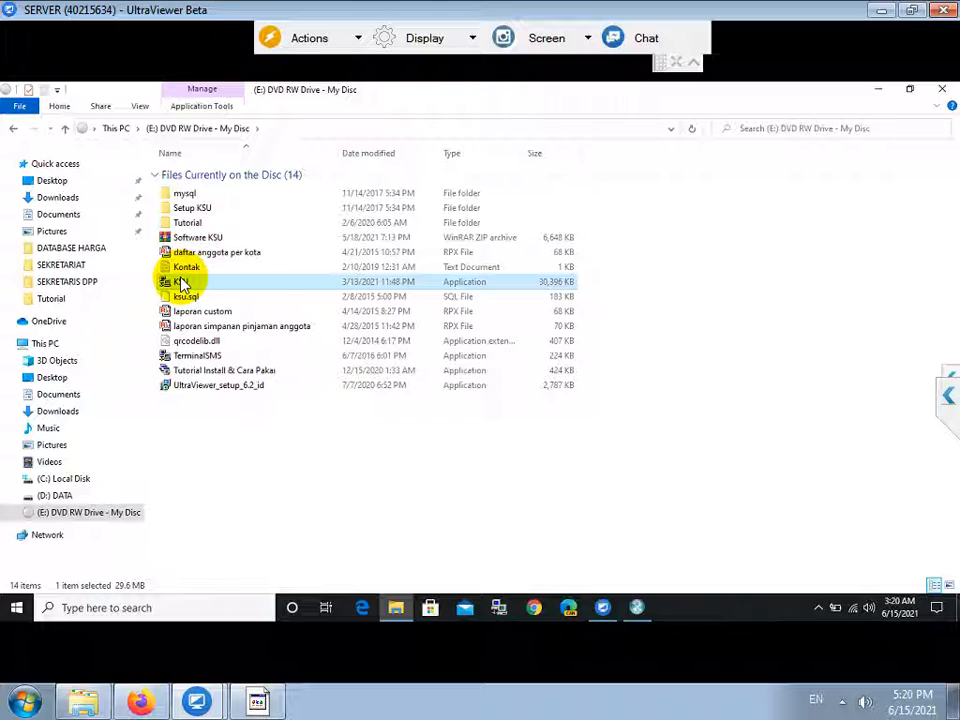
double_click(181, 282)
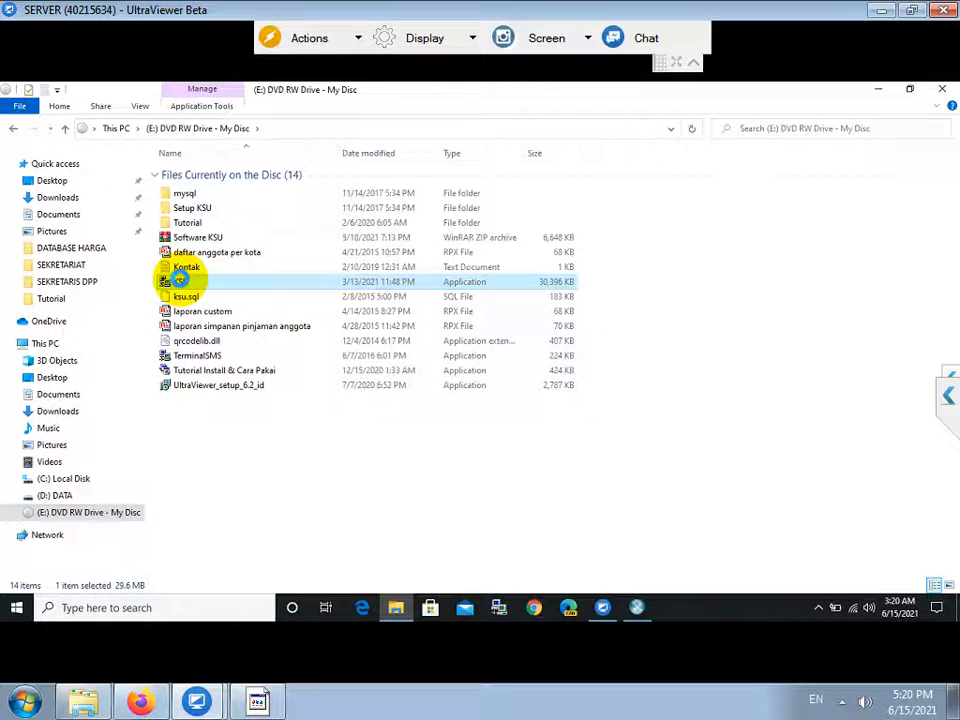
Copy KSU from the DVD and paste it into C: Local Disk, granting administrator permission.
right_click(181, 282)
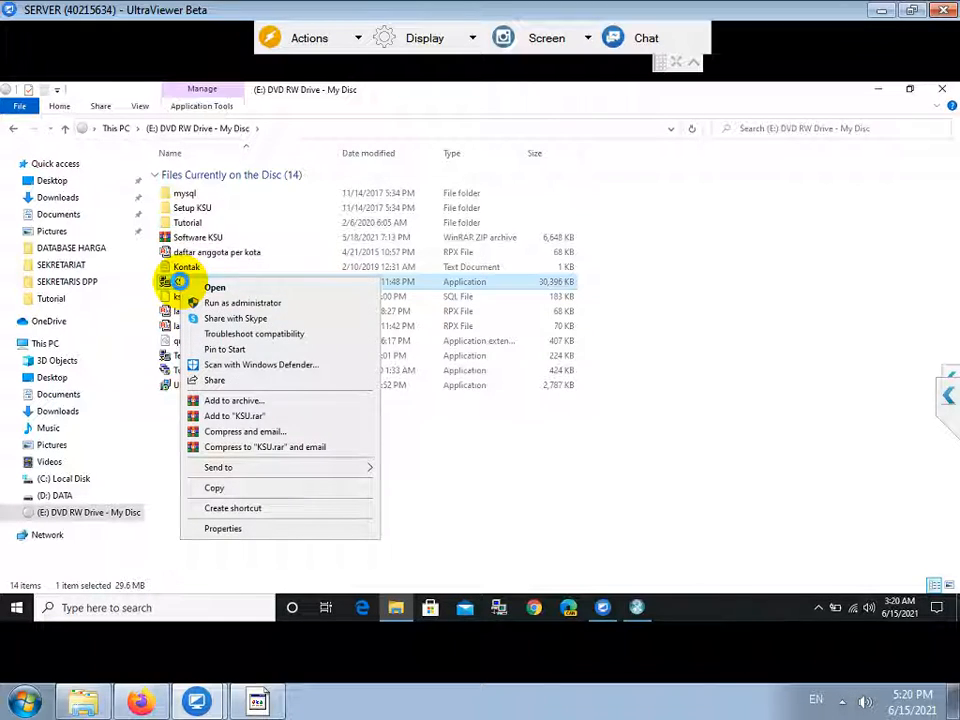
click(229, 487)
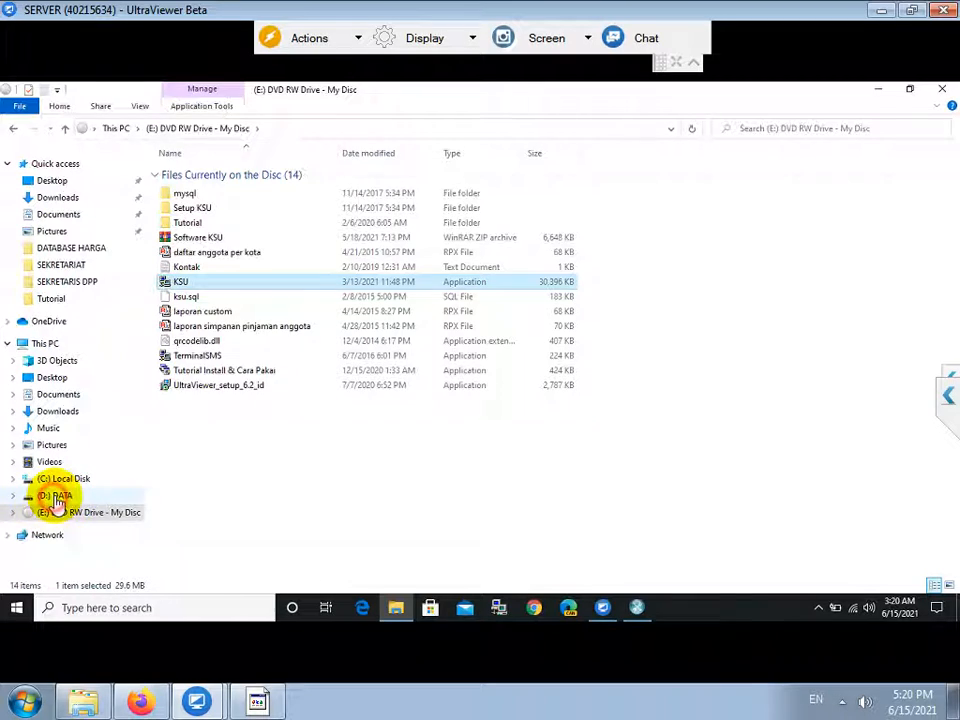
click(55, 495)
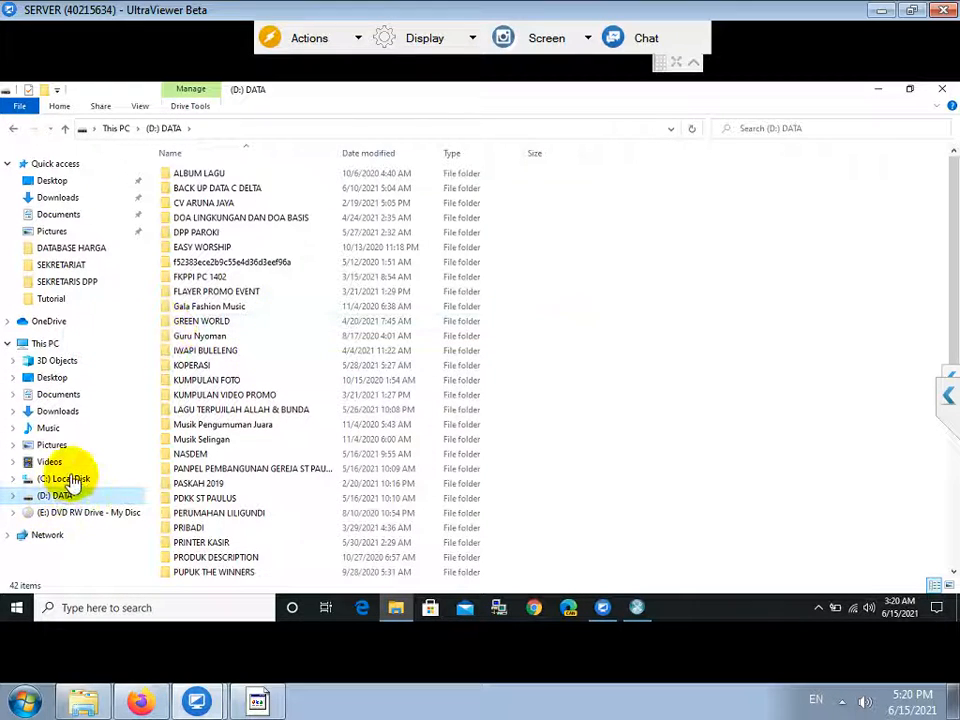
click(72, 478)
right_click(268, 390)
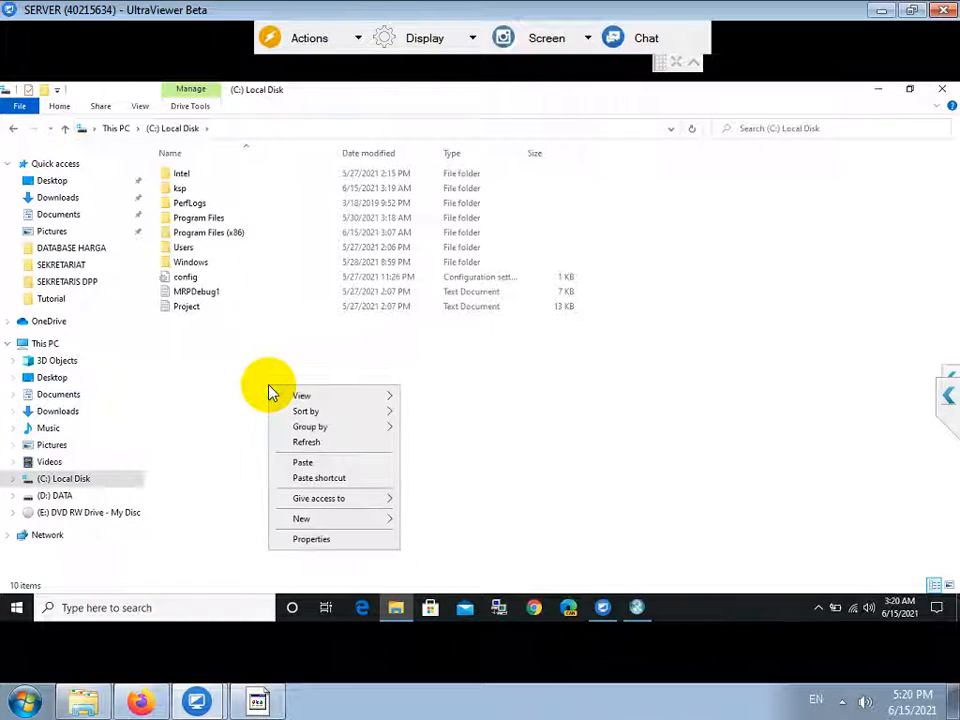
click(307, 465)
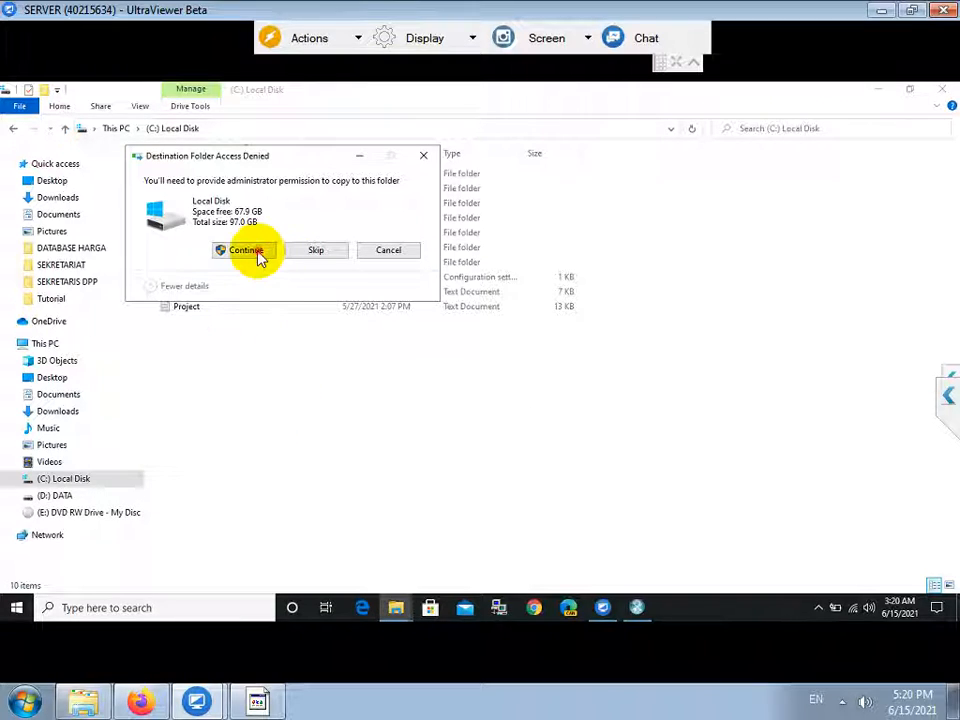
click(246, 250)
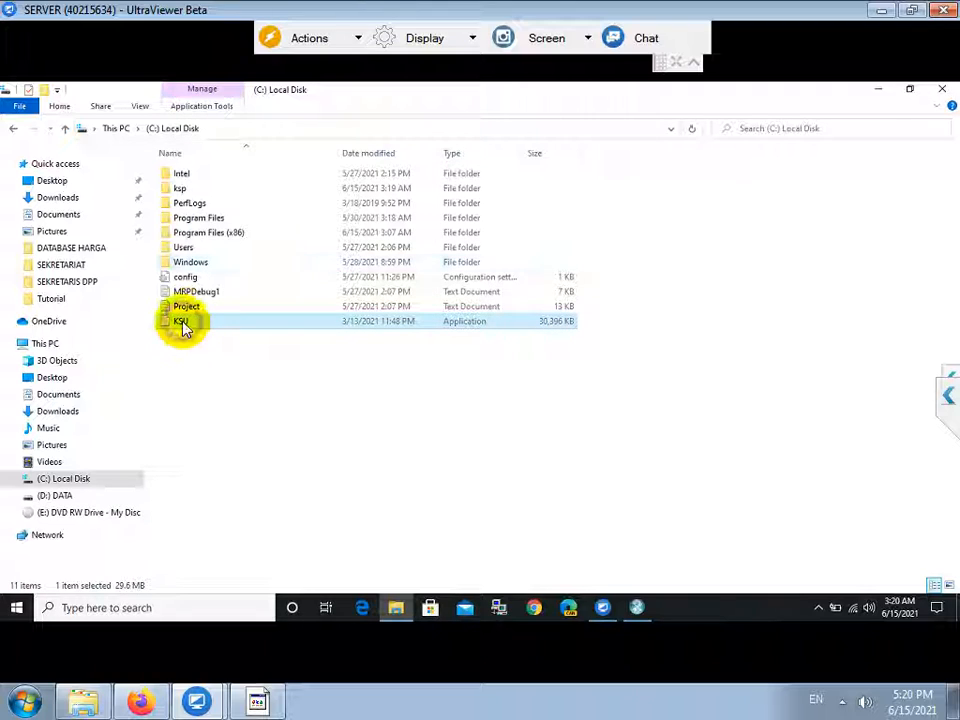
right_click(184, 326)
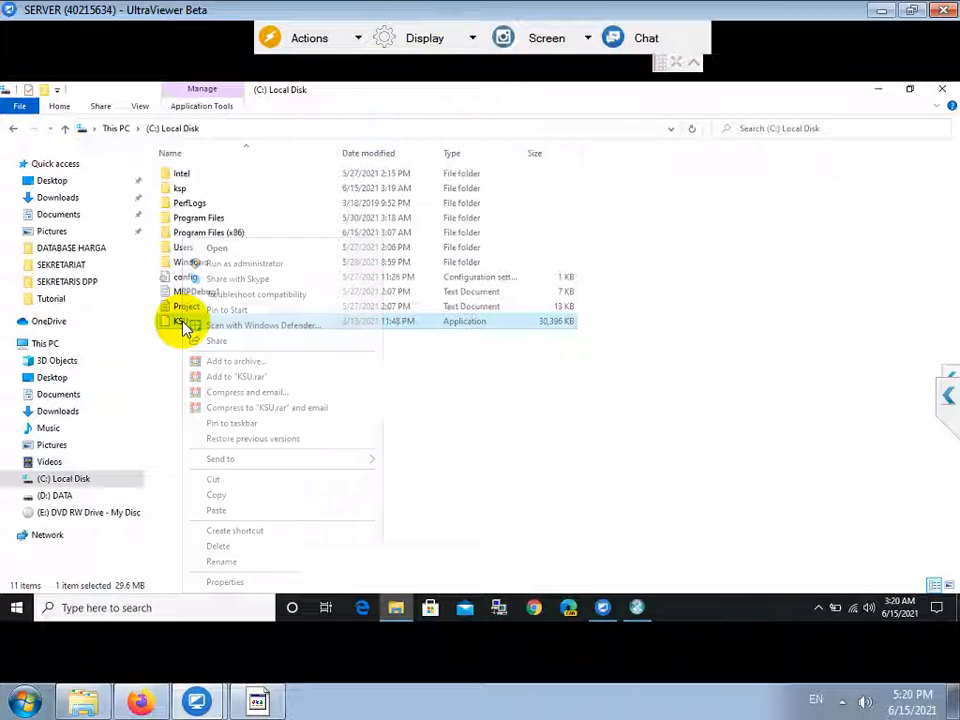
Send KSU to the desktop as a shortcut, minimize Explorer, and close the MySQL configuration wizard.
mouse_move(343, 463)
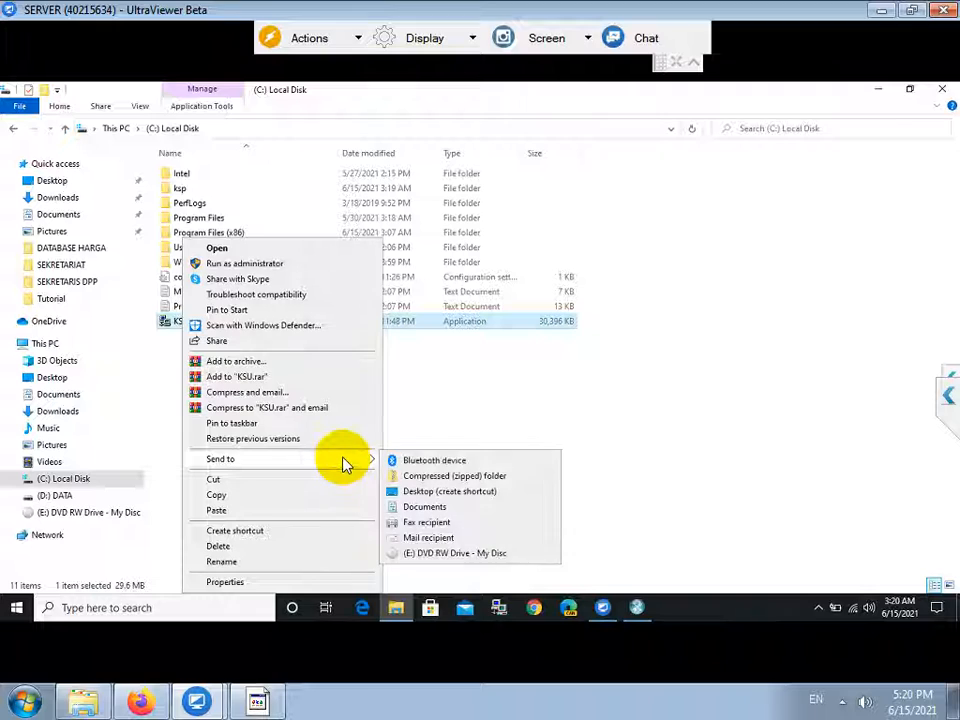
click(428, 493)
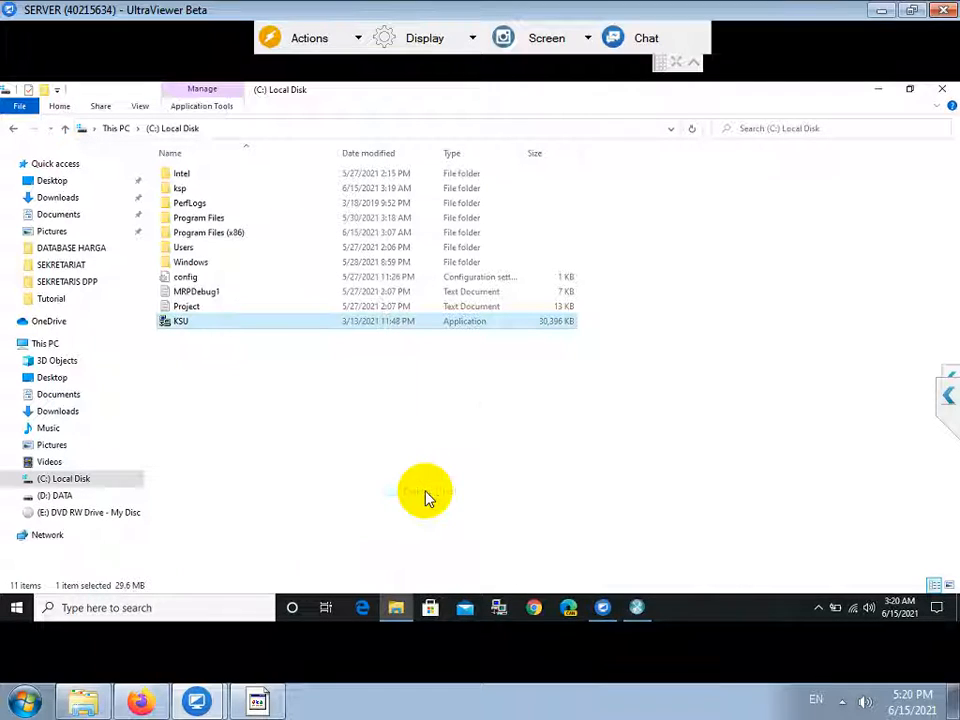
click(879, 90)
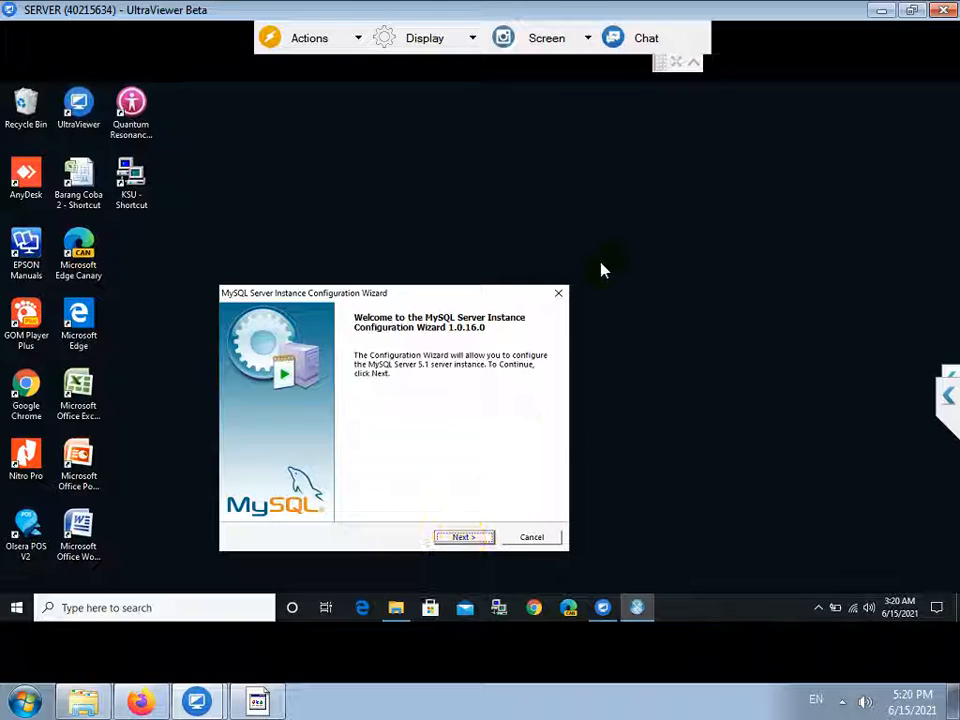
click(559, 293)
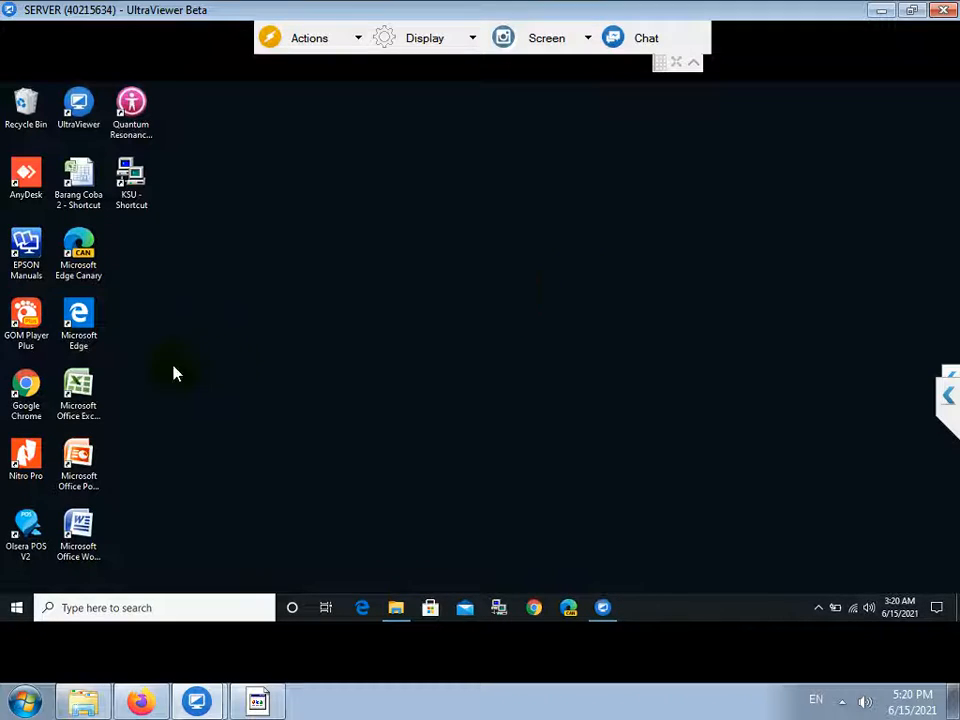
click(137, 190)
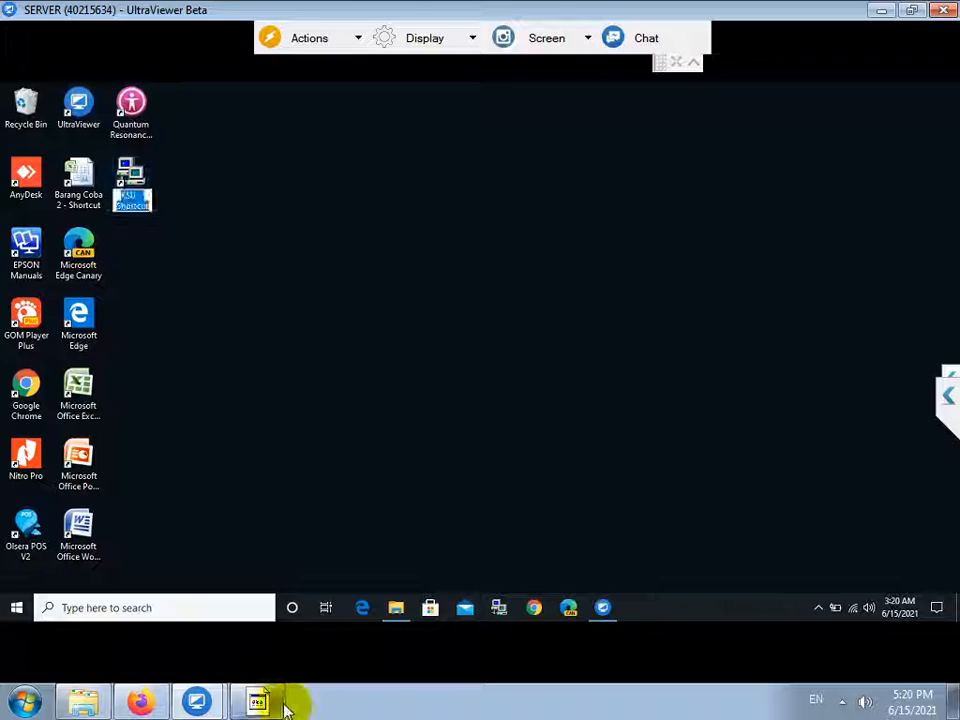
click(264, 706)
text(LOGI)
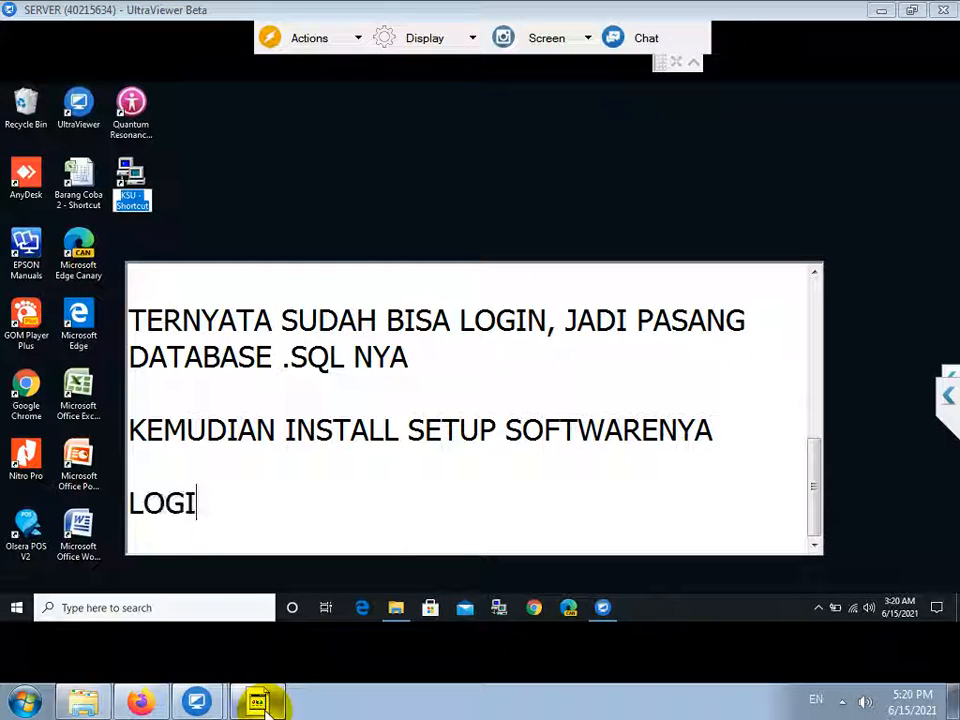
text(N DIISI ADMIN )
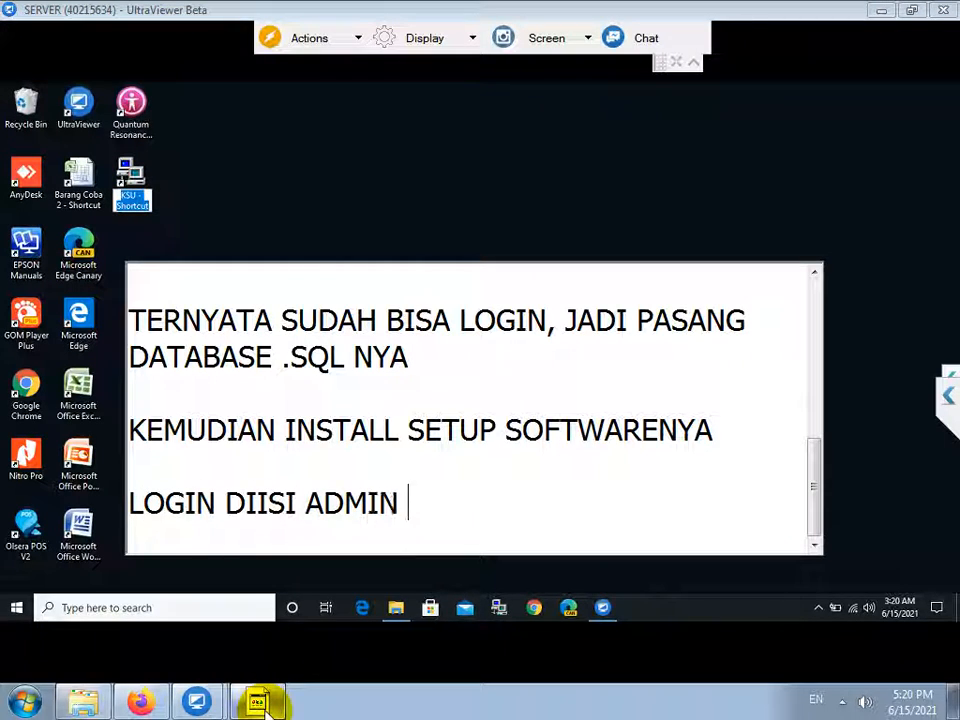
text(SEMUA KECIL SEMUA)
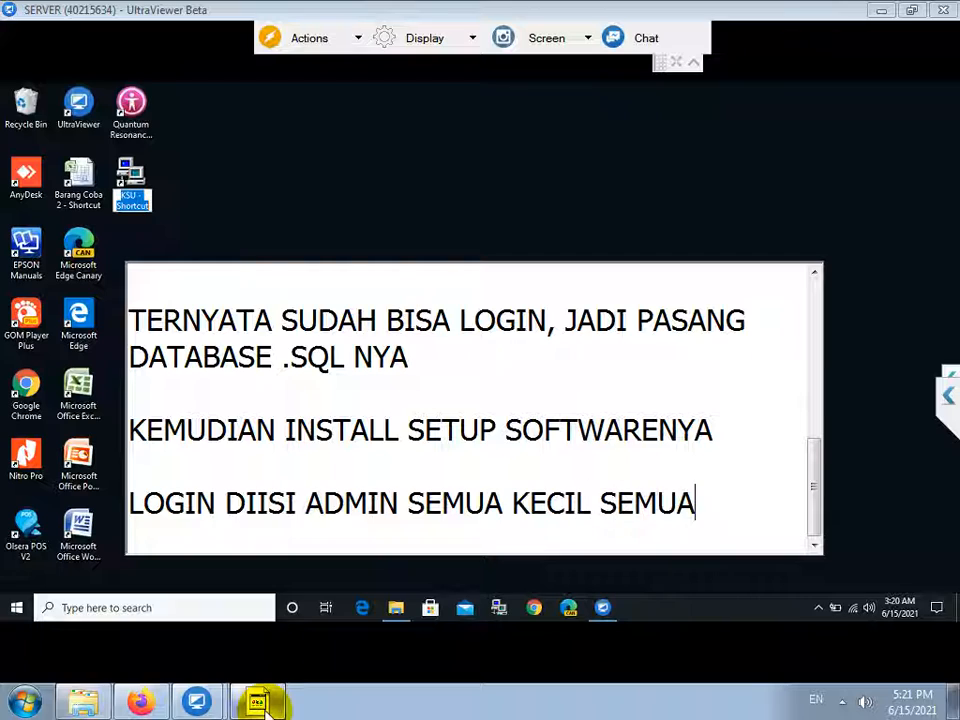
key(Return)
key(Return)
click(465, 215)
click(131, 178)
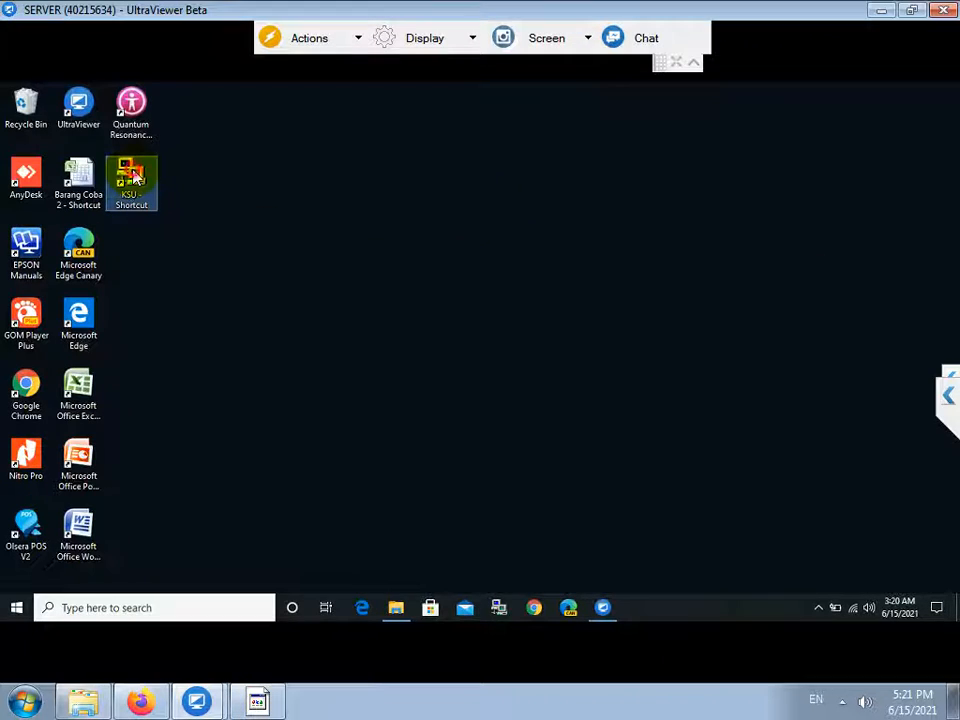
Launch KSU from its desktop shortcut and enter username admin and the password.
double_click(133, 175)
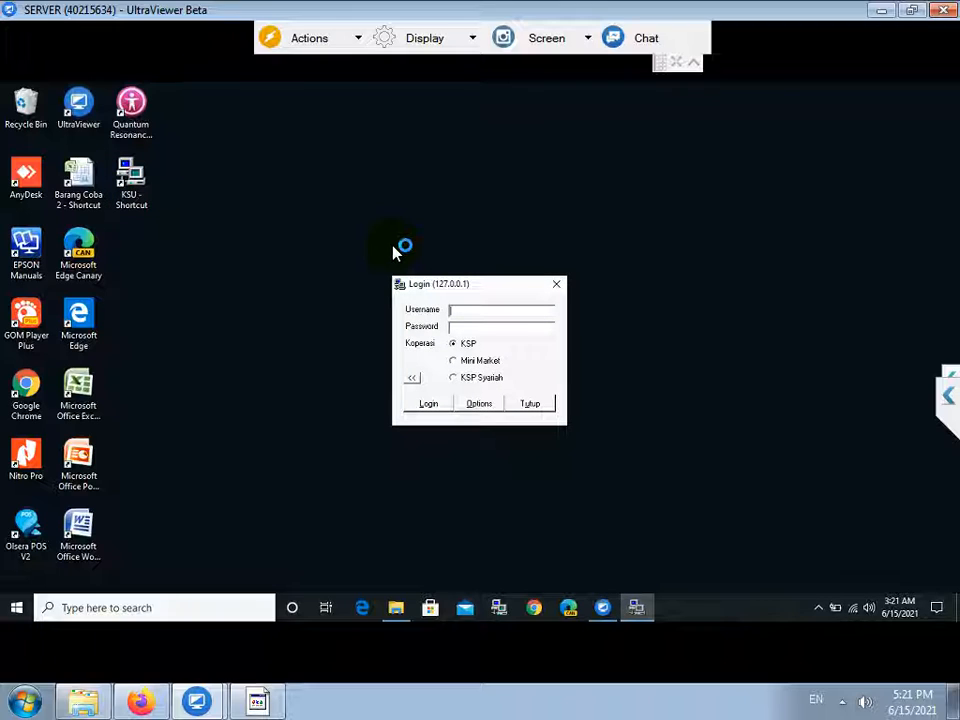
text(admin)
key(Tab)
text(*****)
key(Tab)
key(Tab)
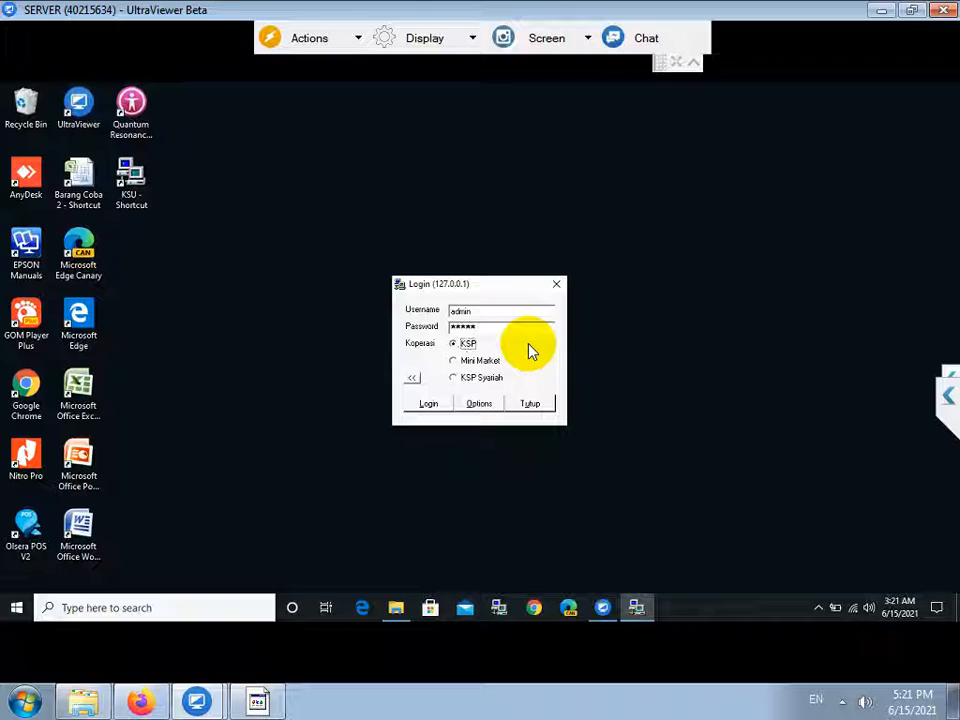
Note 'TUNGGU JANGAN DI CLOSE PAKSA, KARENA LAGI UPDATE DATABASE SAAT PERTAMA KALI LOGIN', then log in.
click(257, 700)
text(TUNGGU)
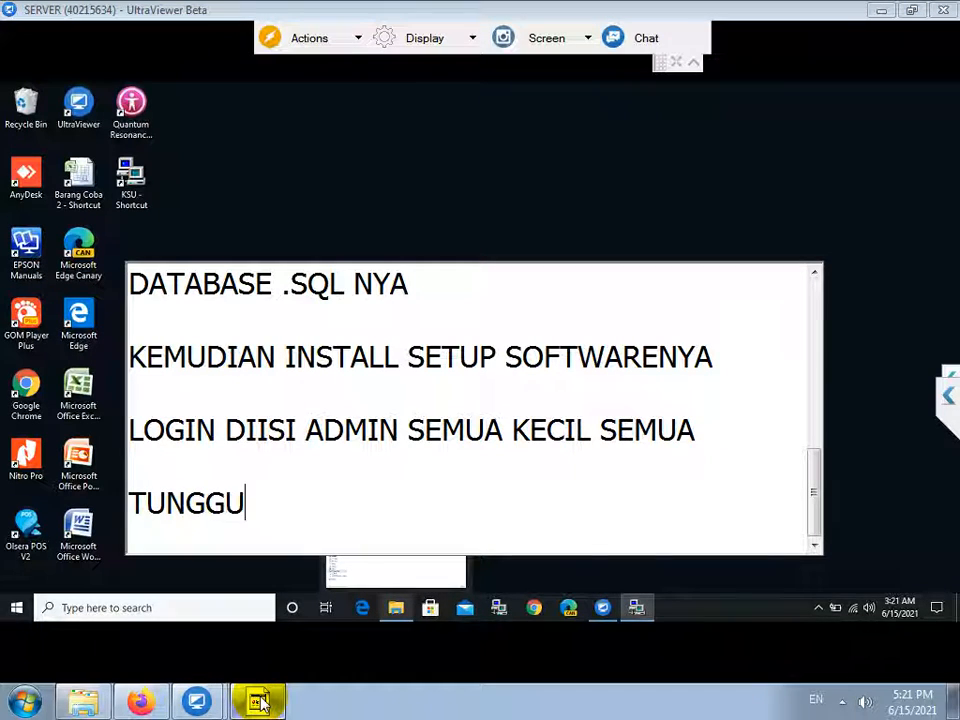
text( JANGAN D)
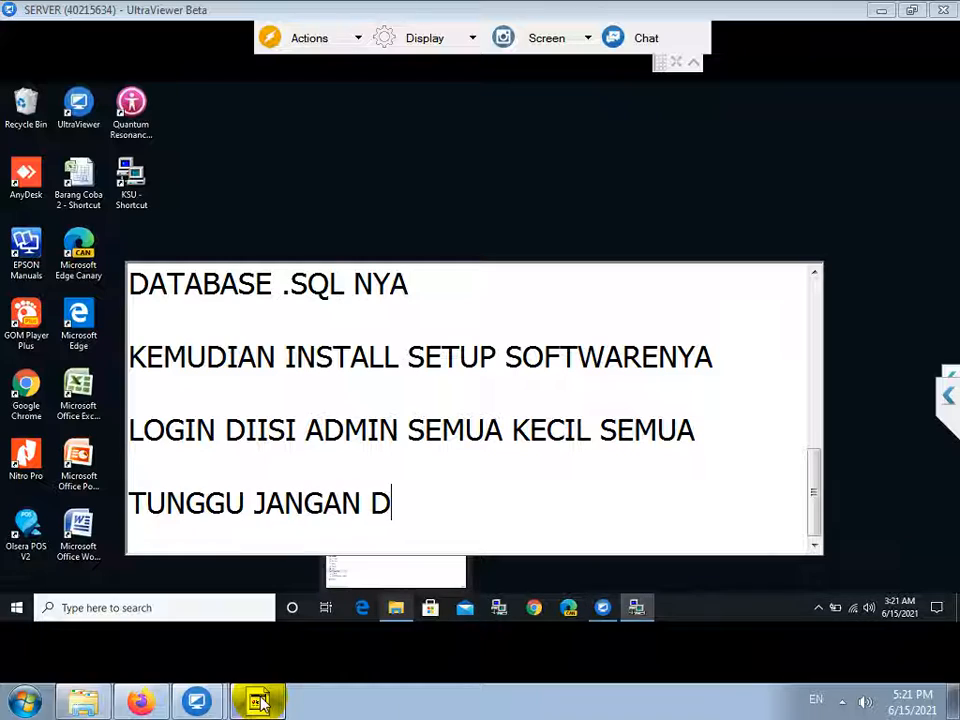
text(I CLOSE PAKSA, )
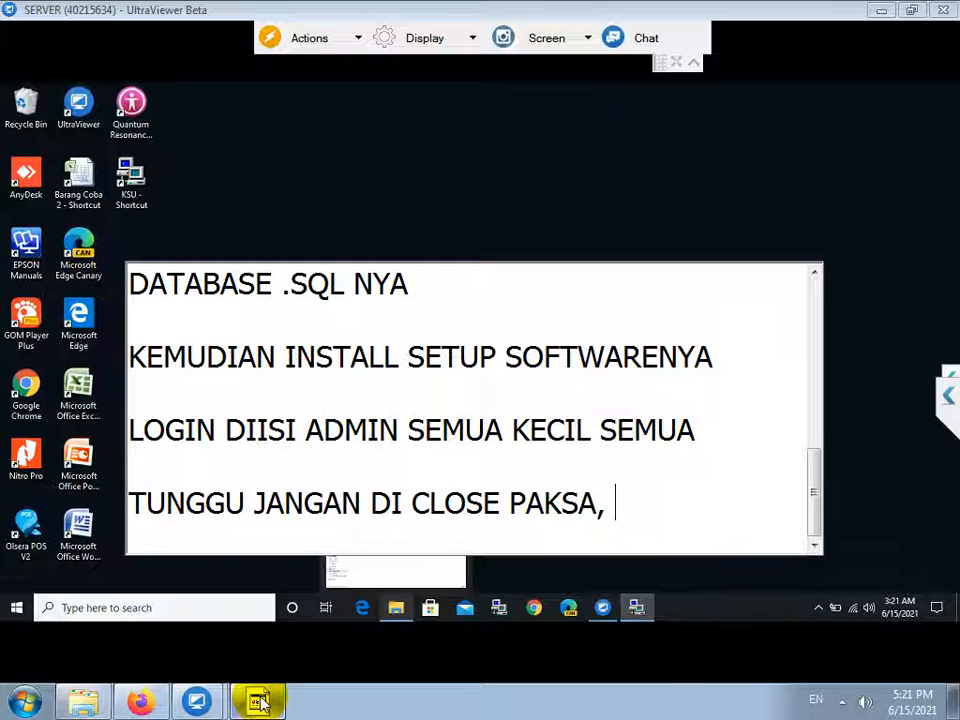
text(KARENA LAGI UPDATE DATABASE S)
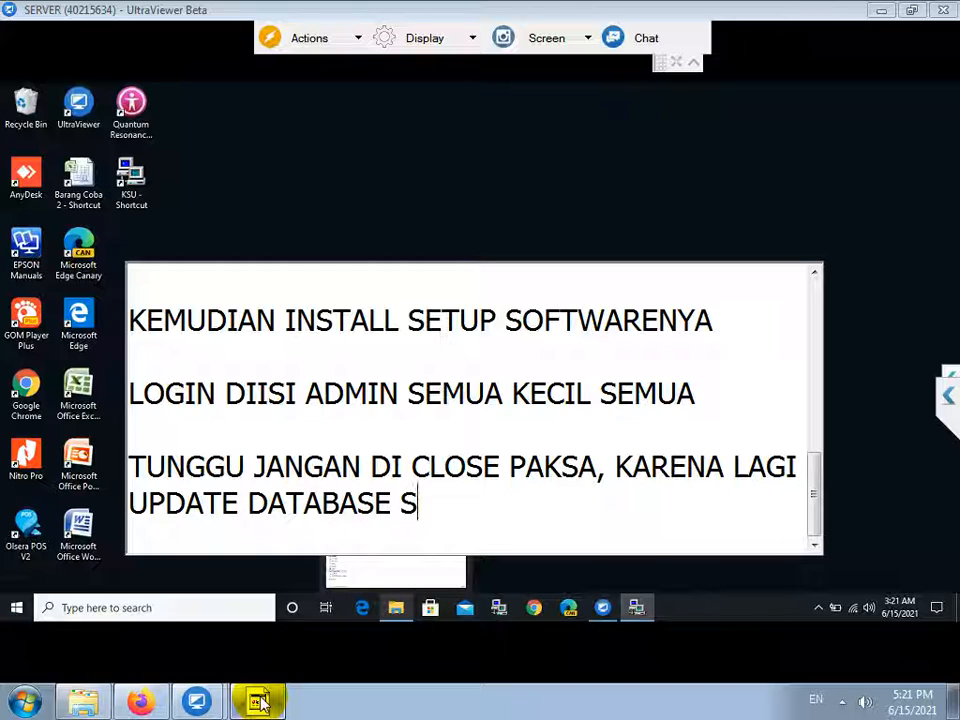
text(AAT PERTAMA KALI LOGIN)
key(Return)
key(Return)
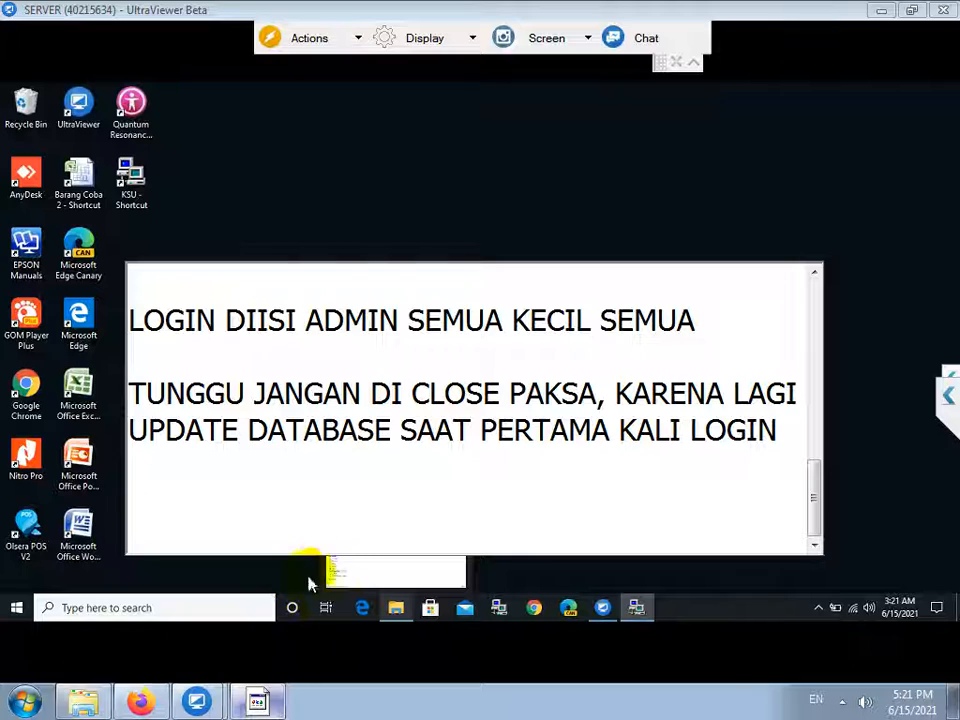
click(574, 208)
click(415, 401)
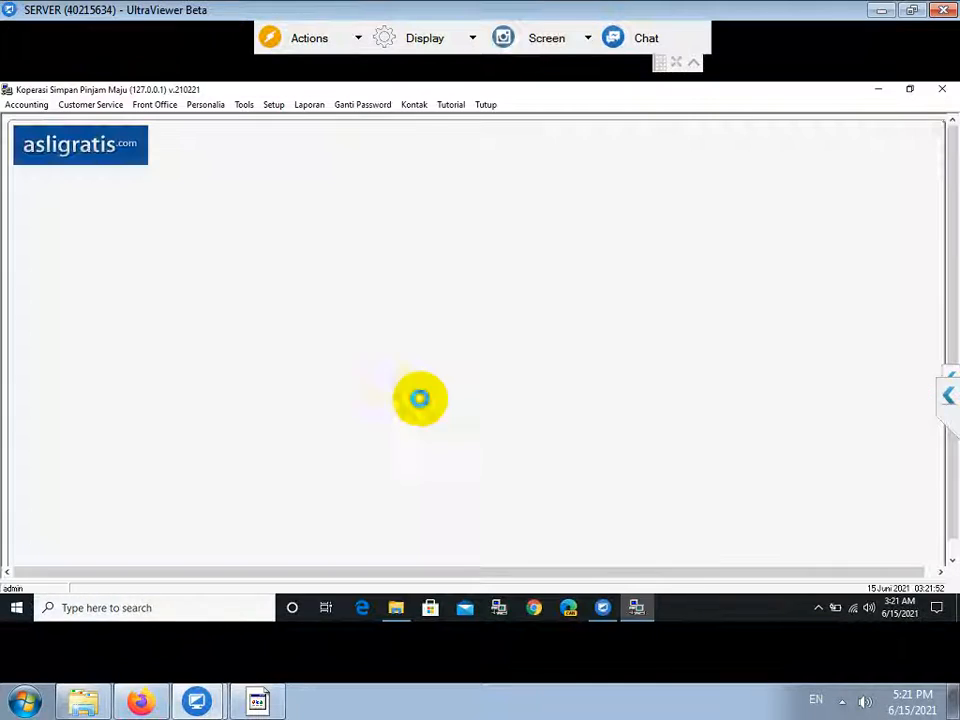
Generate KSU's Jurnal Umum report for the chosen period.
click(311, 107)
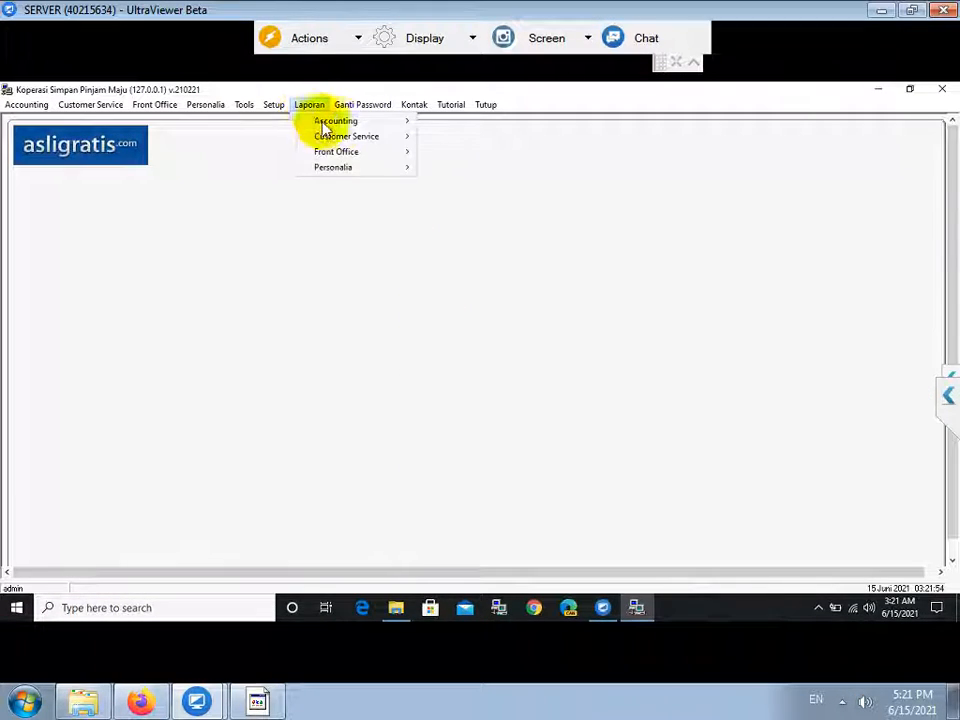
mouse_move(380, 143)
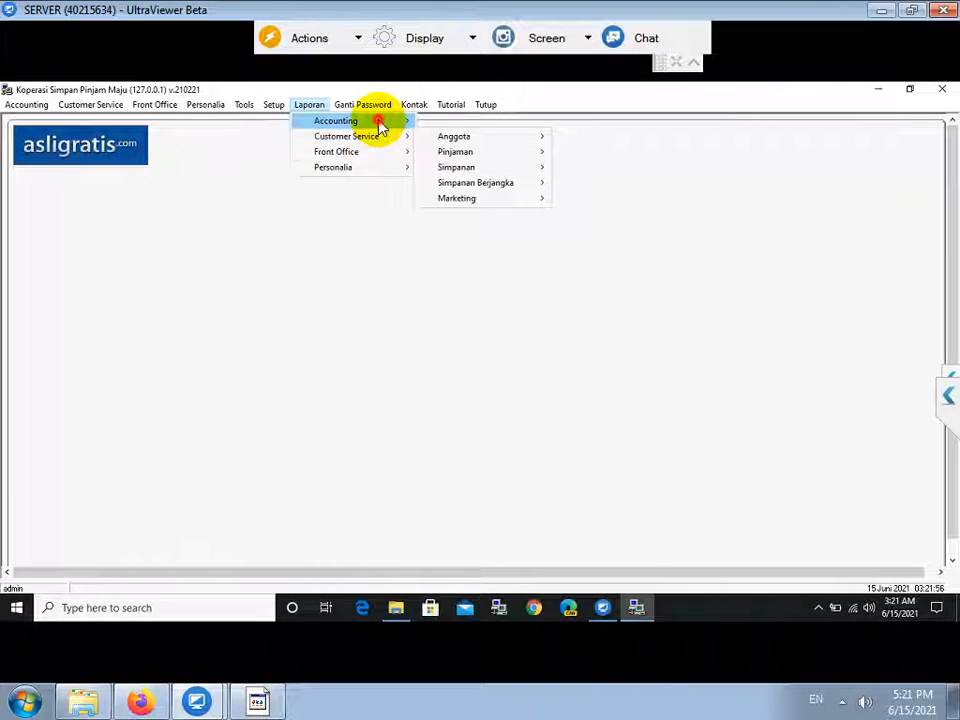
mouse_move(405, 122)
click(489, 168)
click(487, 321)
click(398, 400)
Note 'TERNYATA TULISAN KANJI', then start Windows PowerShell (Admin) from the Start menu.
mouse_move(262, 705)
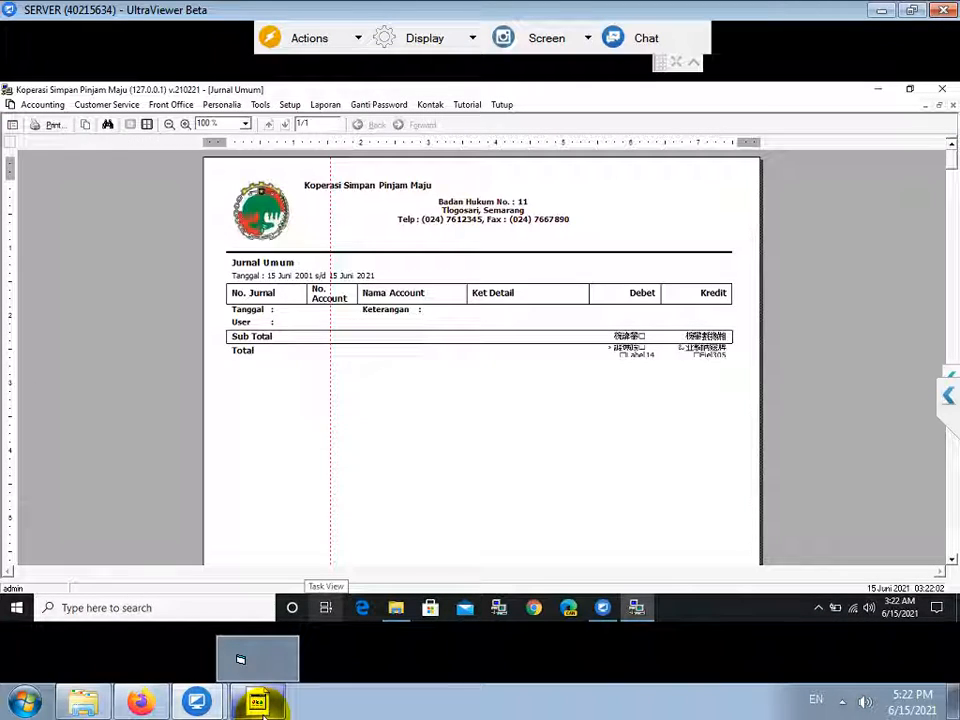
click(257, 702)
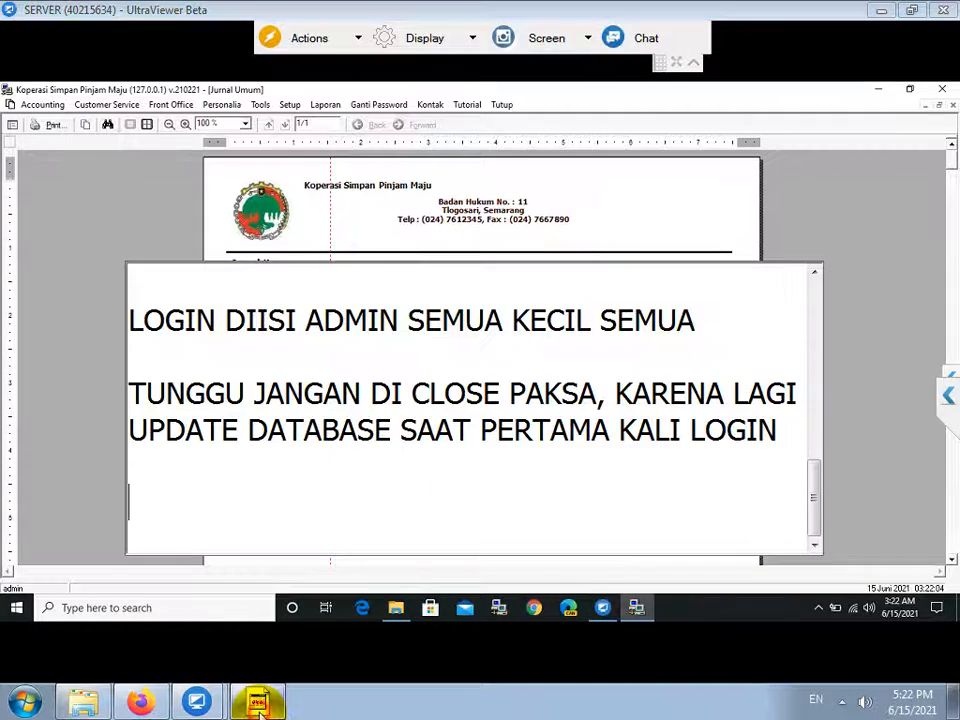
text(TERNYATA )
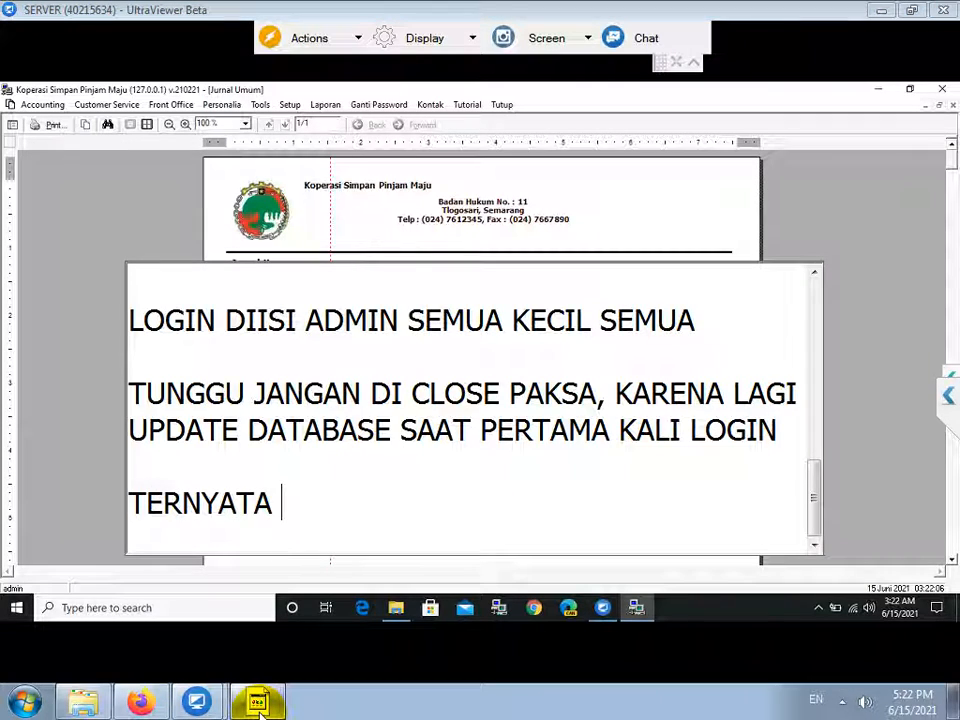
text(TULISAN KANJI)
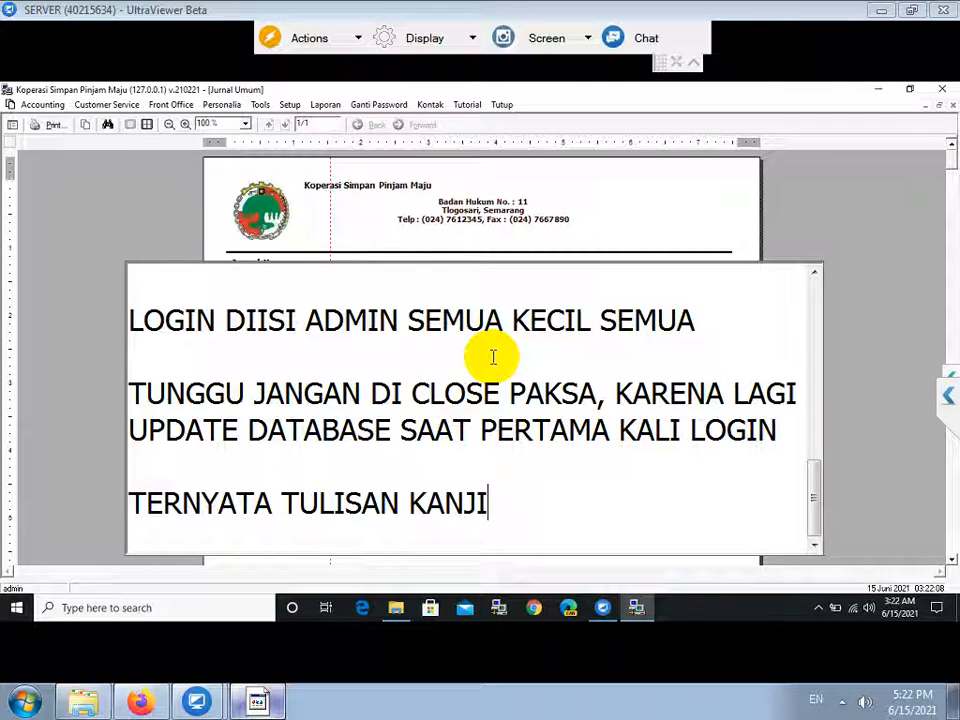
scroll(493, 357, down, 1)
click(583, 197)
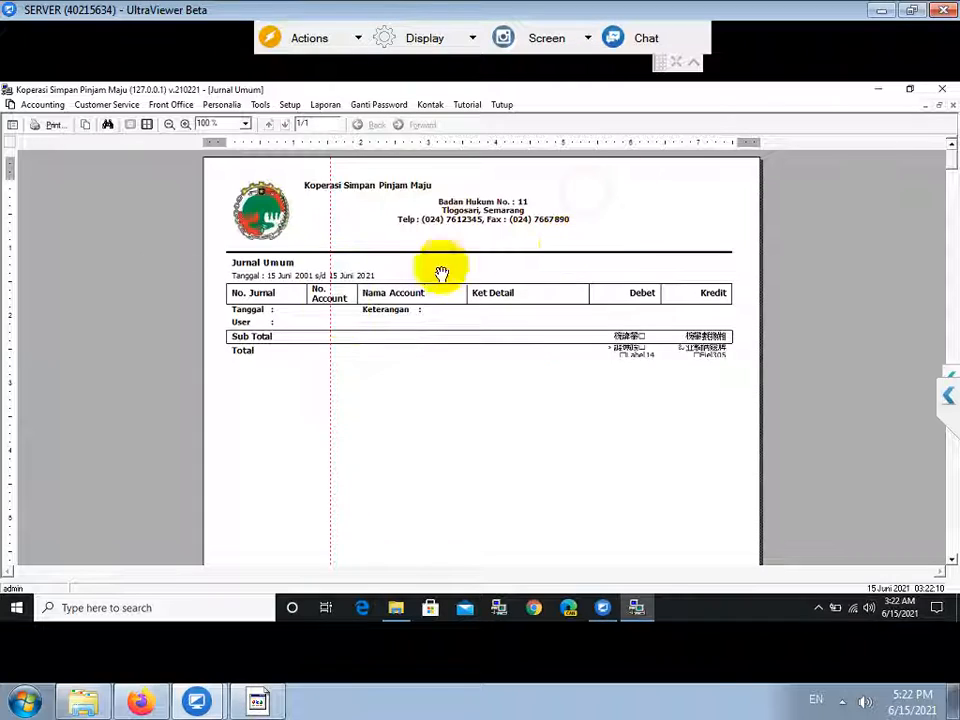
right_click(15, 607)
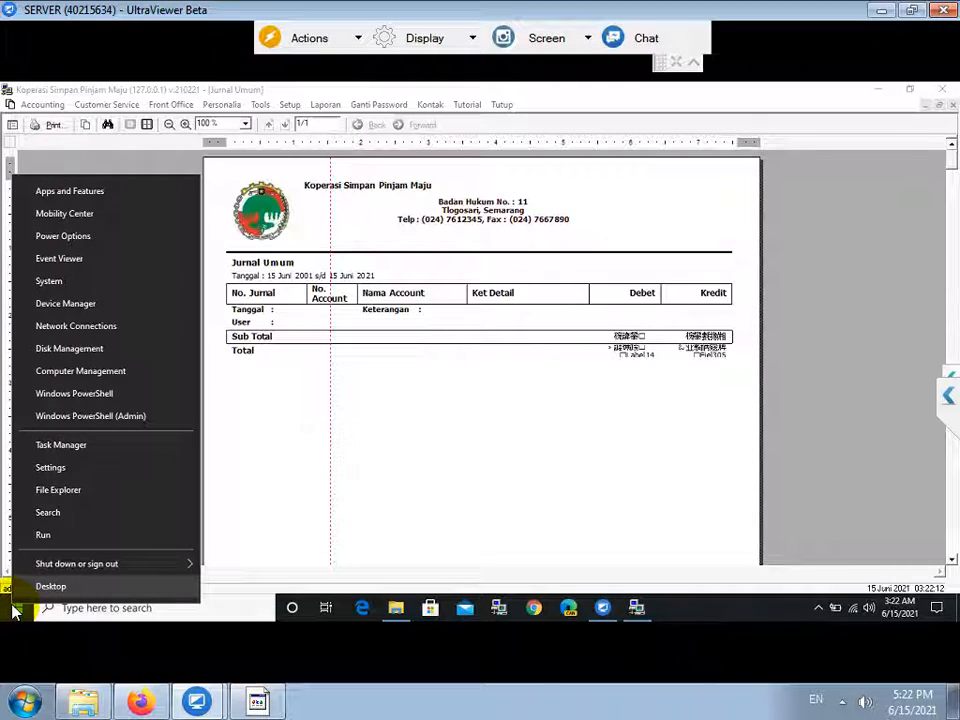
click(91, 420)
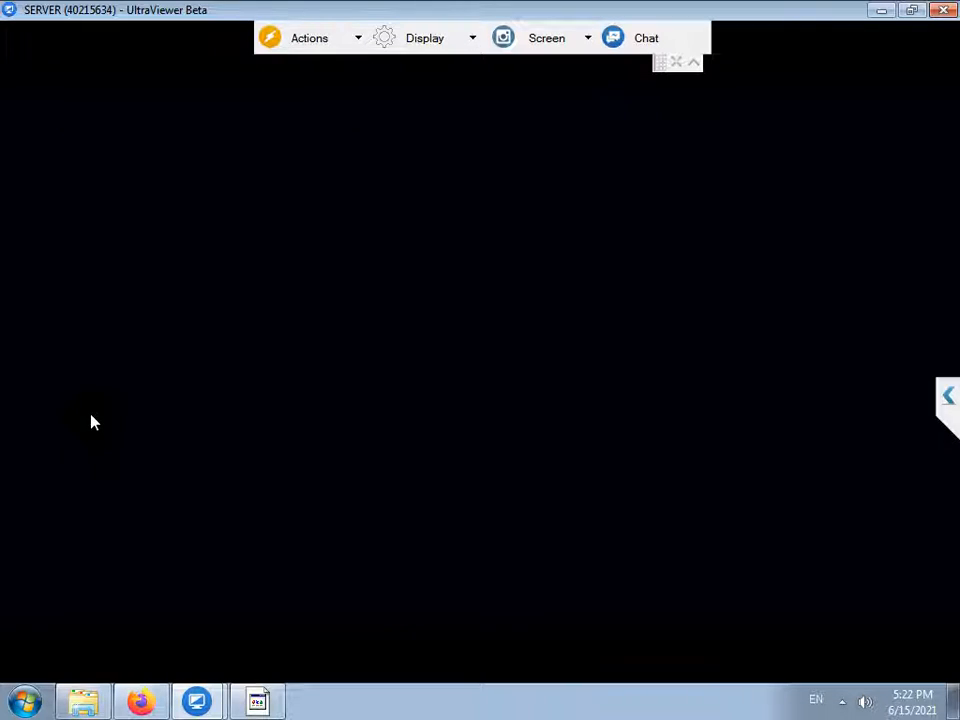
Approve administrator PowerShell and get a clean command prompt line.
click(391, 445)
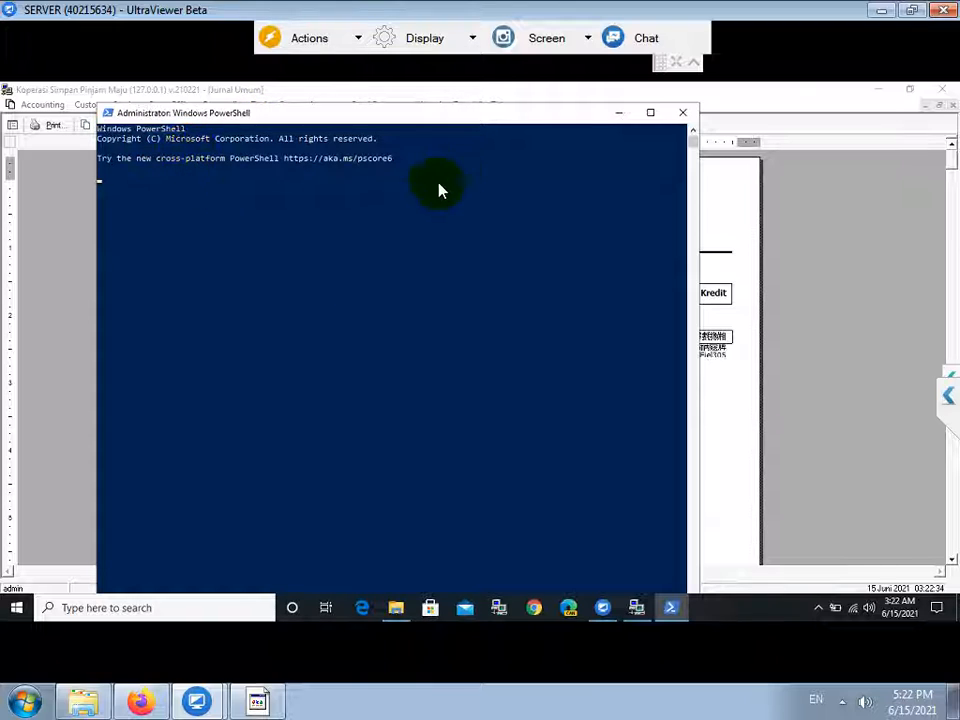
click(170, 178)
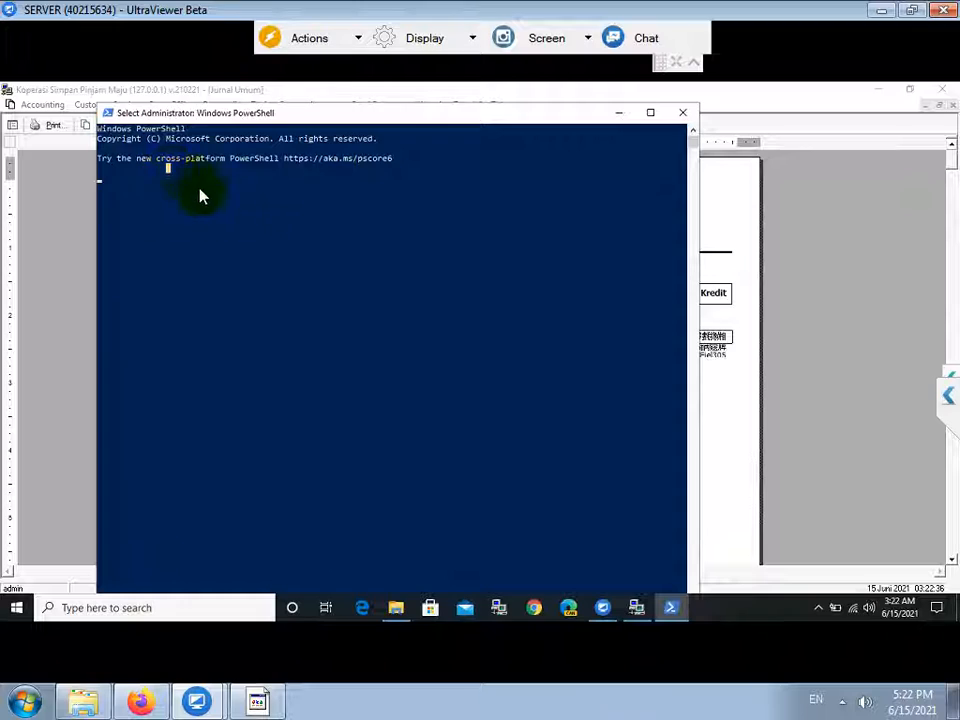
click(120, 207)
click(139, 183)
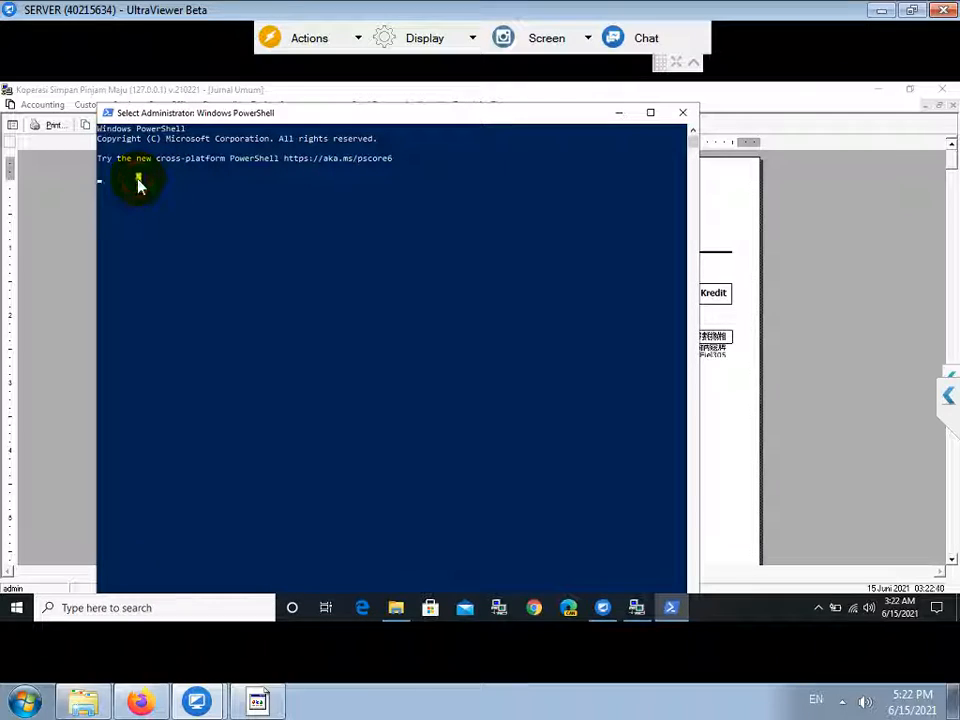
key(Return)
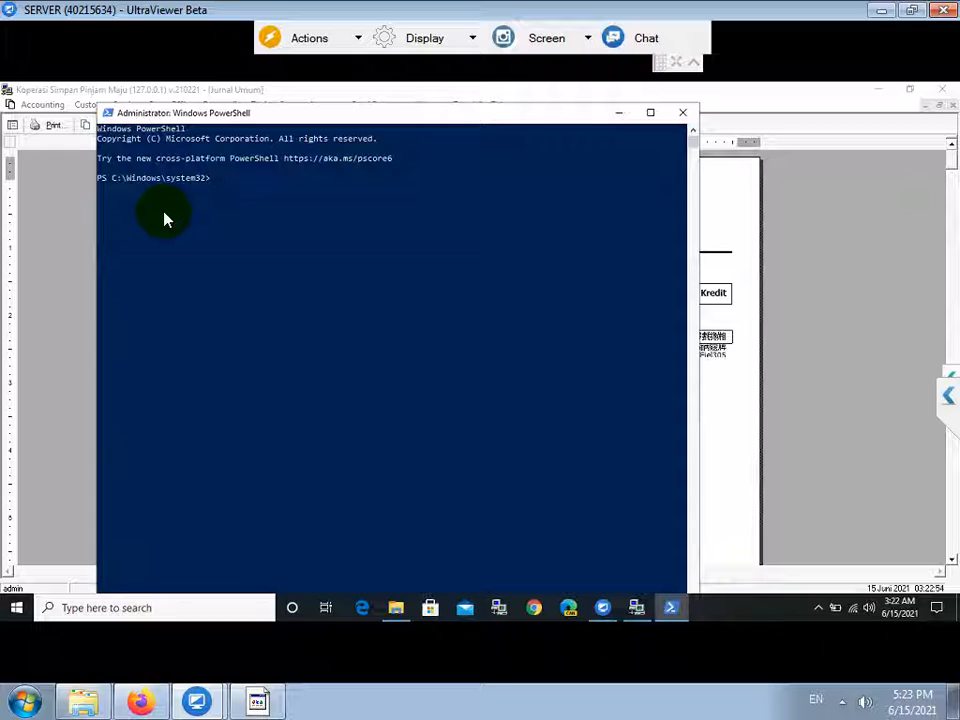
key(Return)
Run regsvr32 "c:\windows\syswow64\crpe32.dll", confirm success, then return to and close the cooperative app.
text(c:)
key(Return)
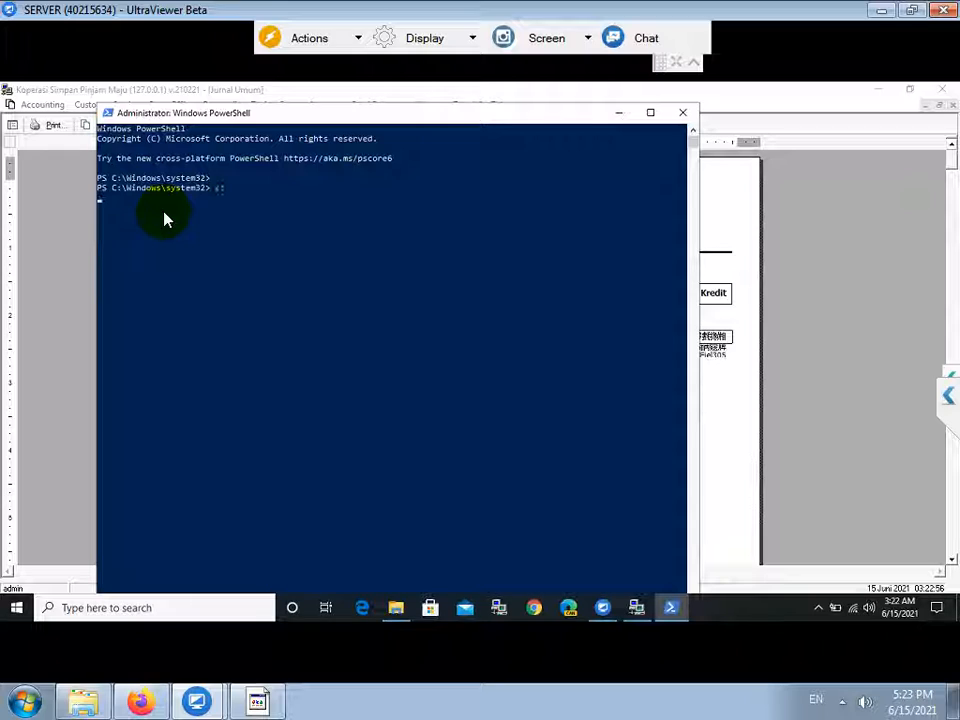
text(regsvr32 "c:\windows\)
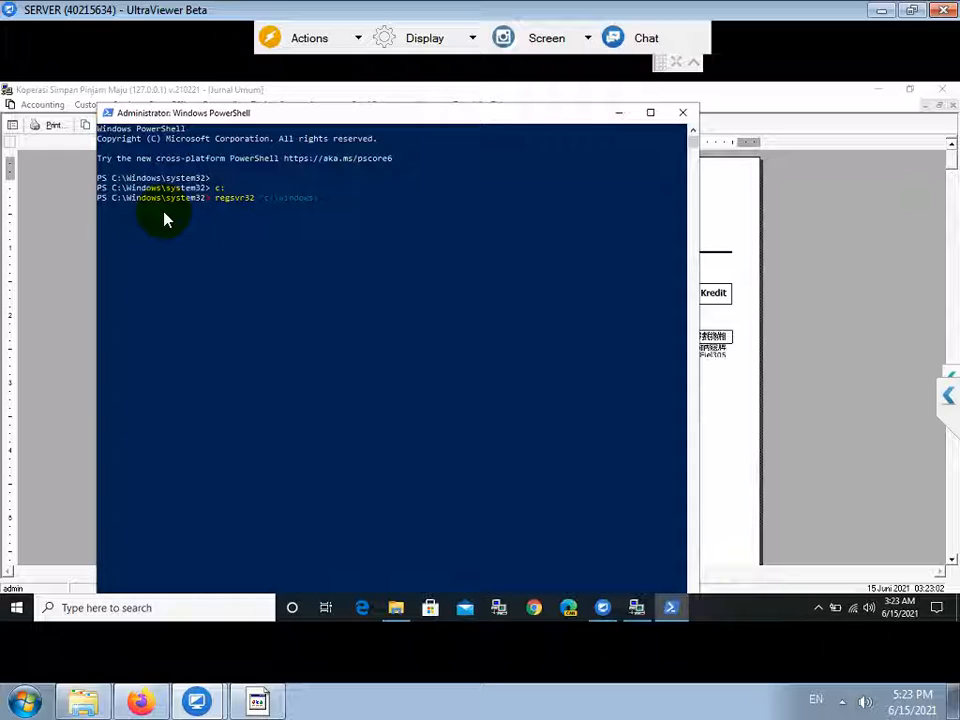
text(syswow64\crpe32.dll")
key(Return)
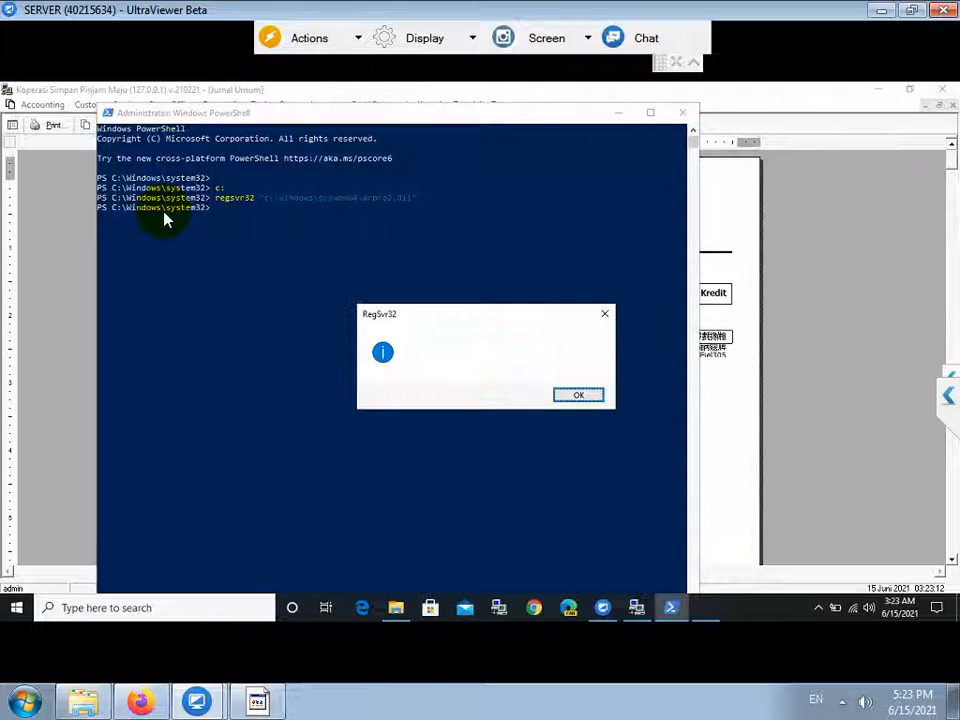
click(576, 398)
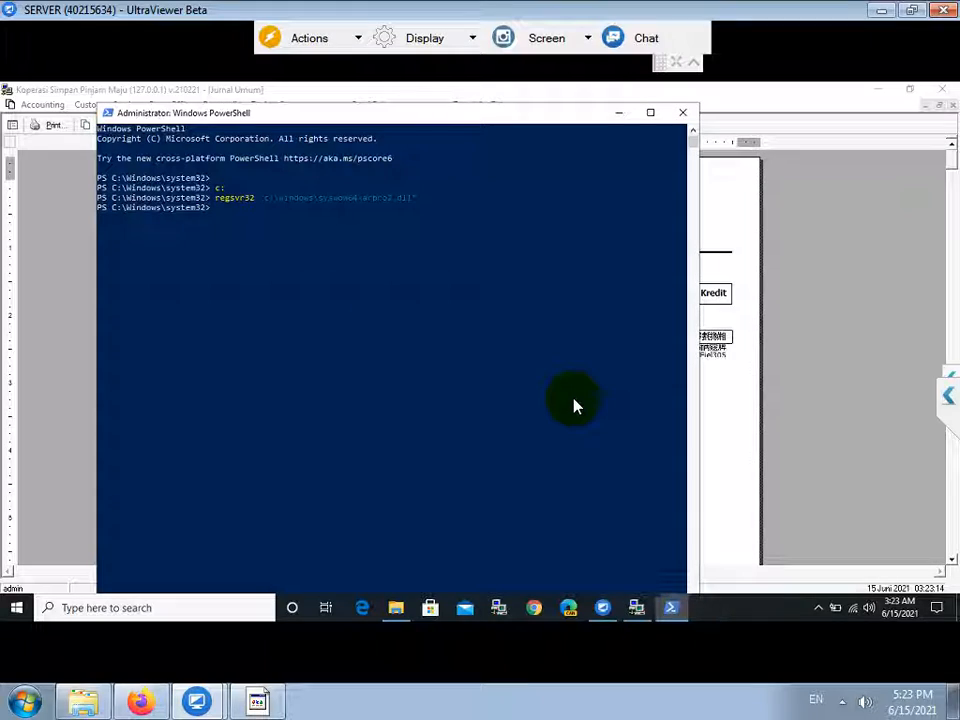
click(845, 215)
click(942, 89)
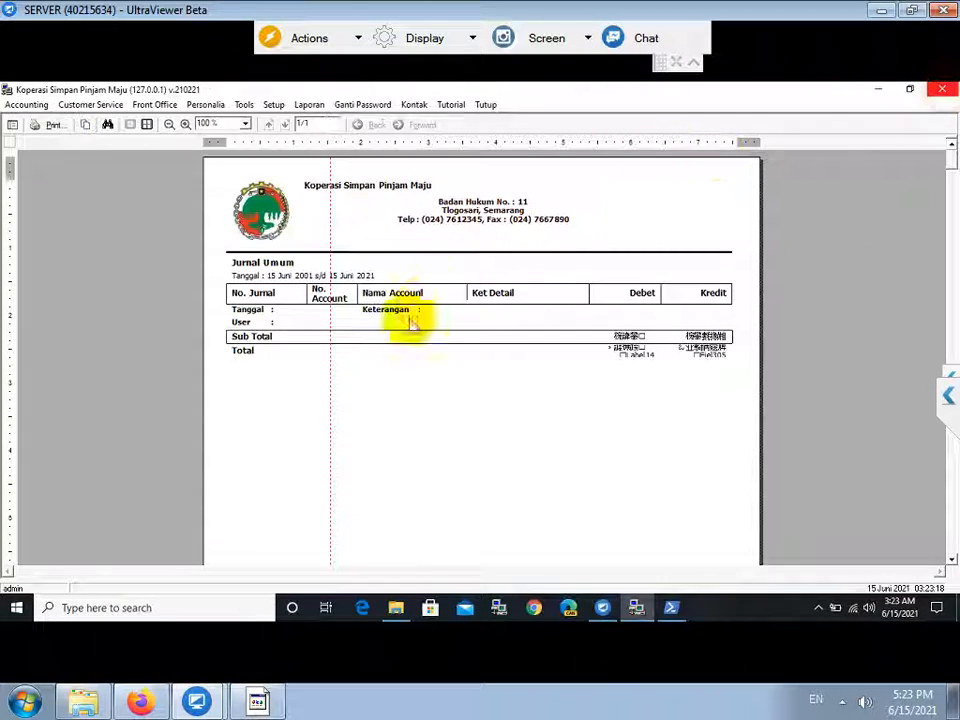
Close the KSU software, relaunch it from the desktop shortcut, and log in as admin.
click(490, 392)
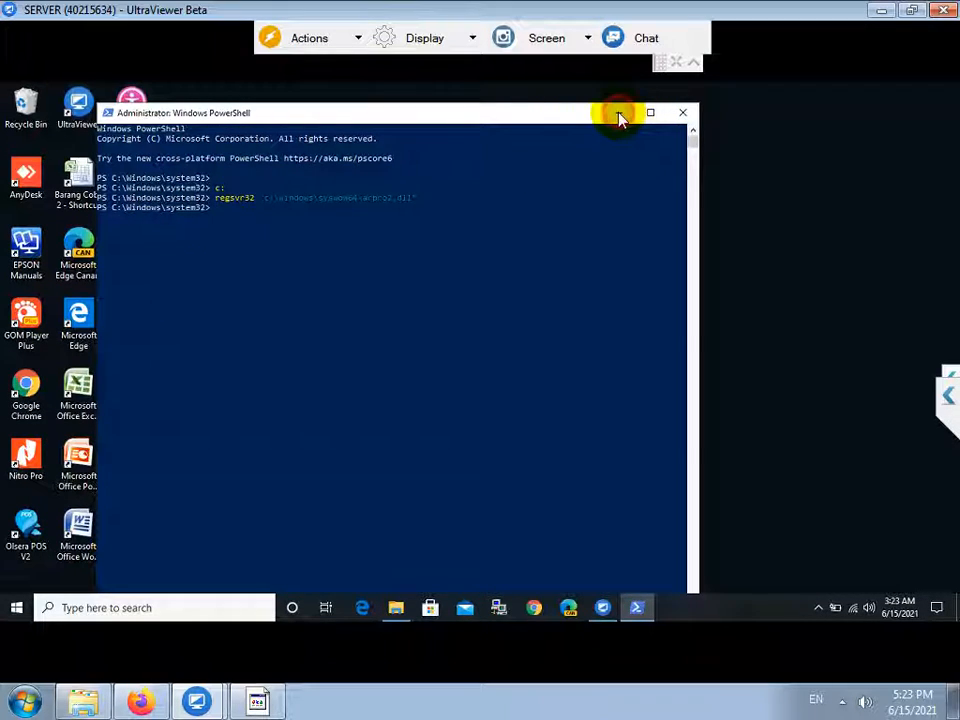
click(619, 113)
double_click(143, 193)
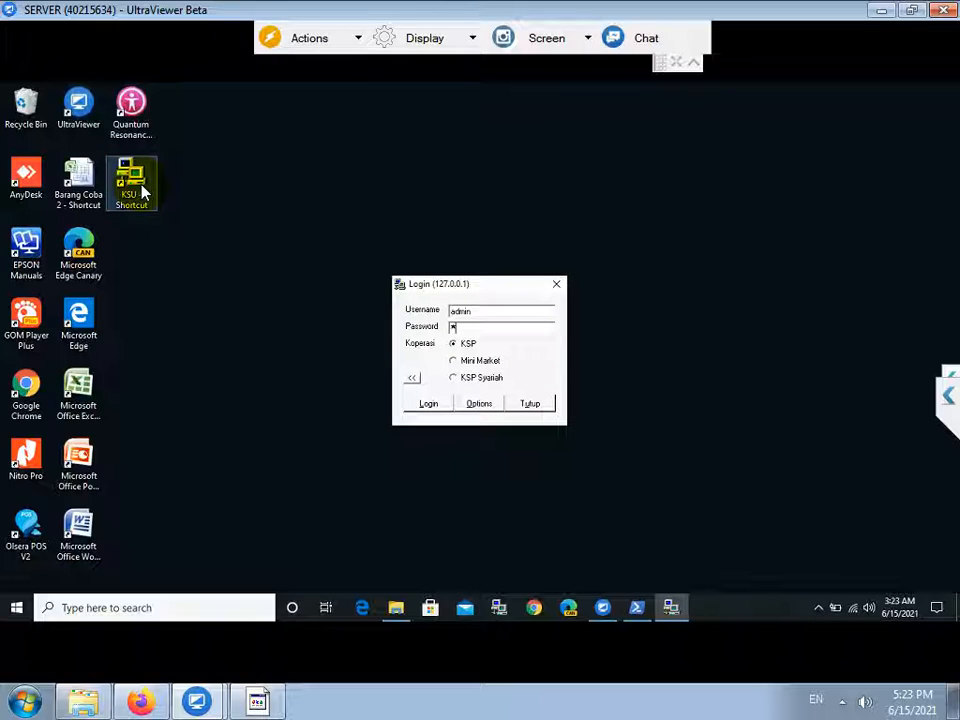
key(Return)
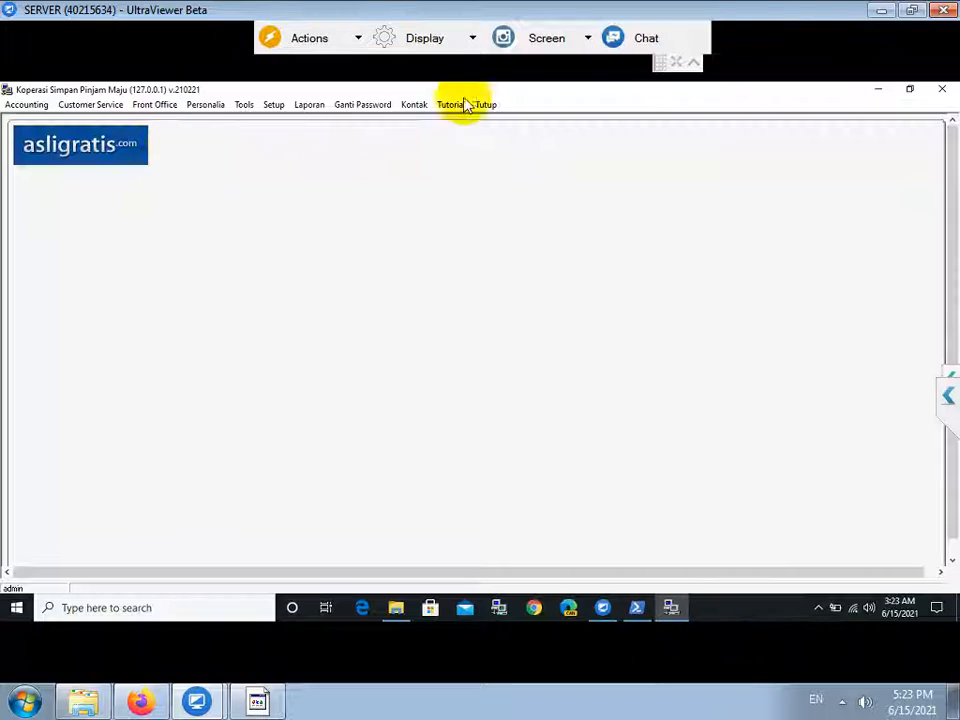
Generate the Laporan > Accounting > Jurnal Umum report with the start year set to 2021.
click(310, 104)
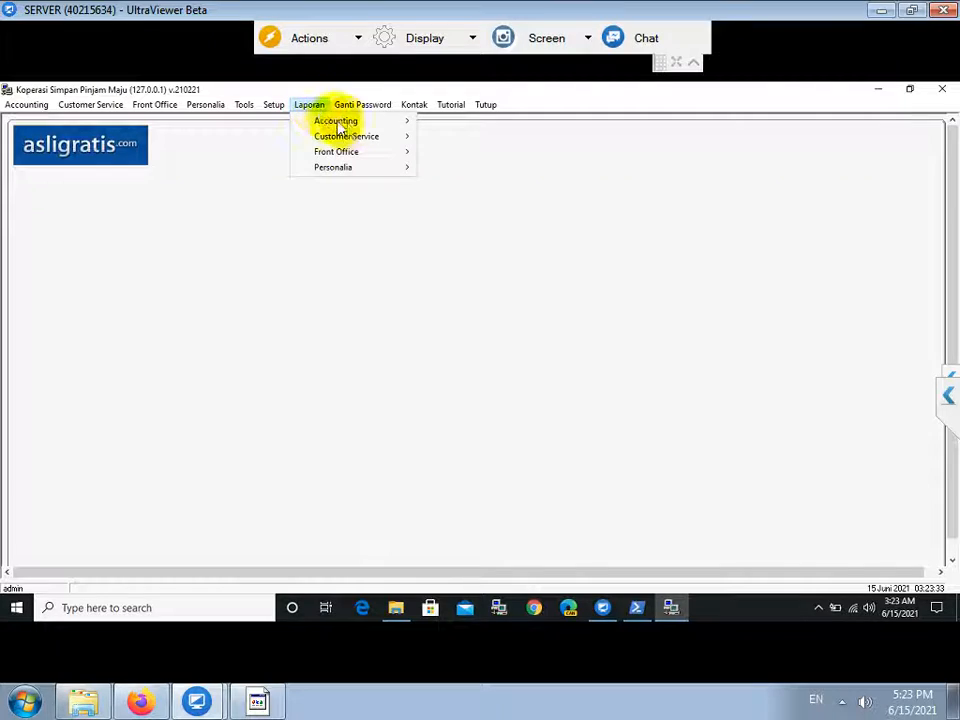
mouse_move(364, 124)
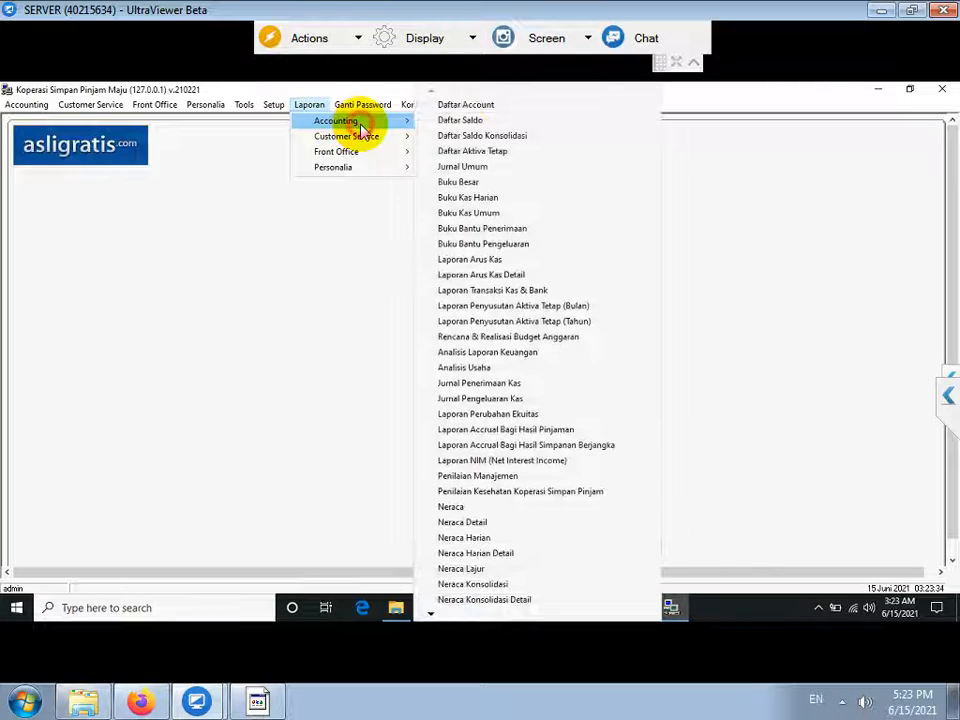
click(477, 168)
click(485, 321)
click(414, 400)
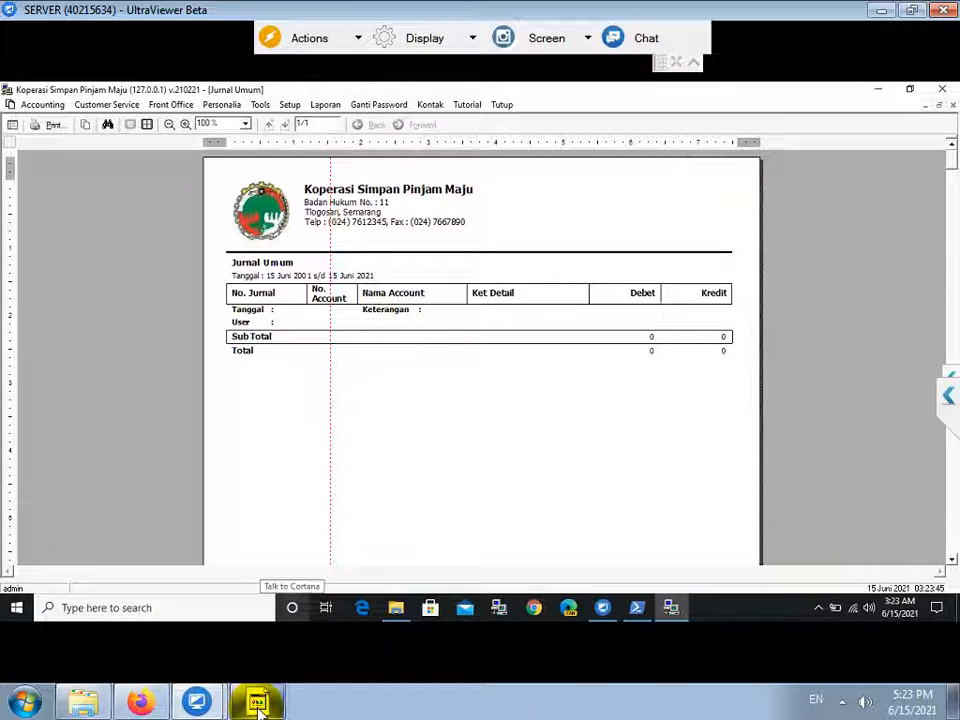
Add the line 'TUNGGU TUTORIAL SELANJUTNYA' to the Notepad instruction notes.
click(257, 705)
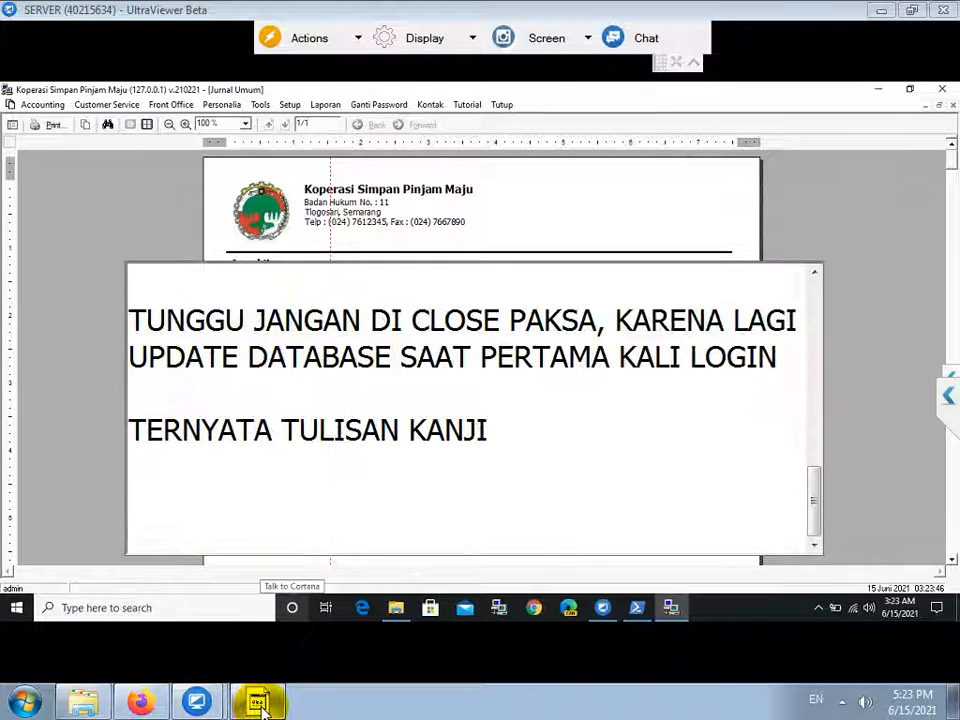
text(TUNGGU TU)
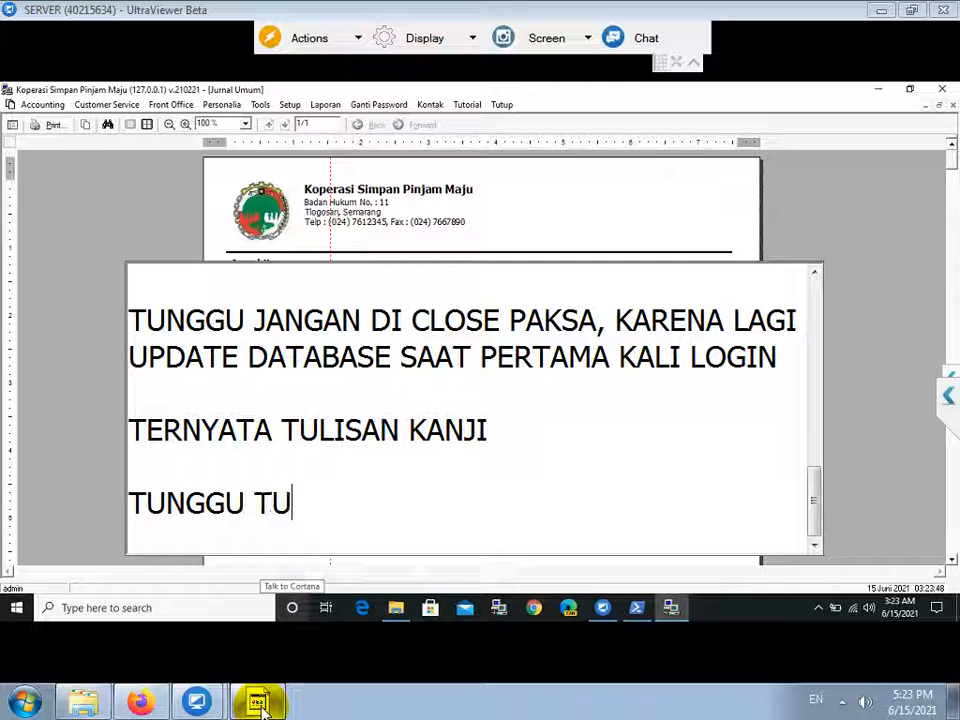
text(TORIAL SELANJUTNYA)
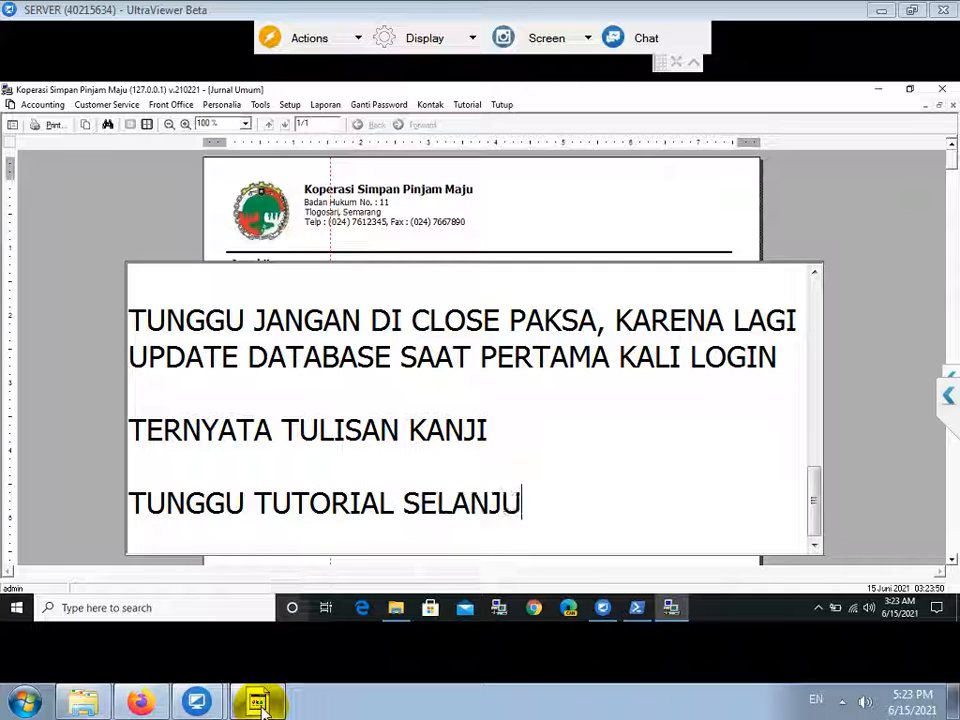